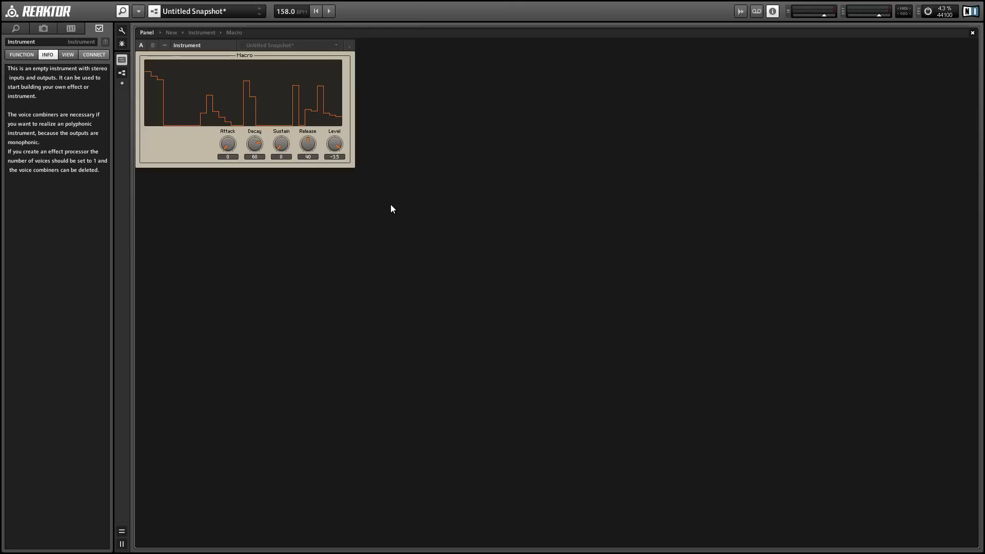
- Draw a descending staircase across the Macro's event table, replacing the irregular steps
click(186, 183)
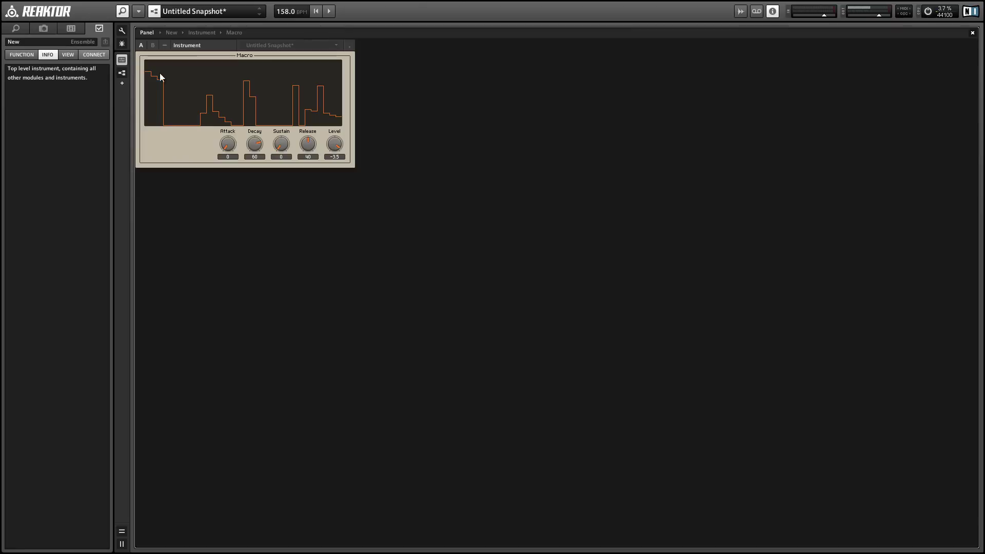
drag(150, 70, 297, 102)
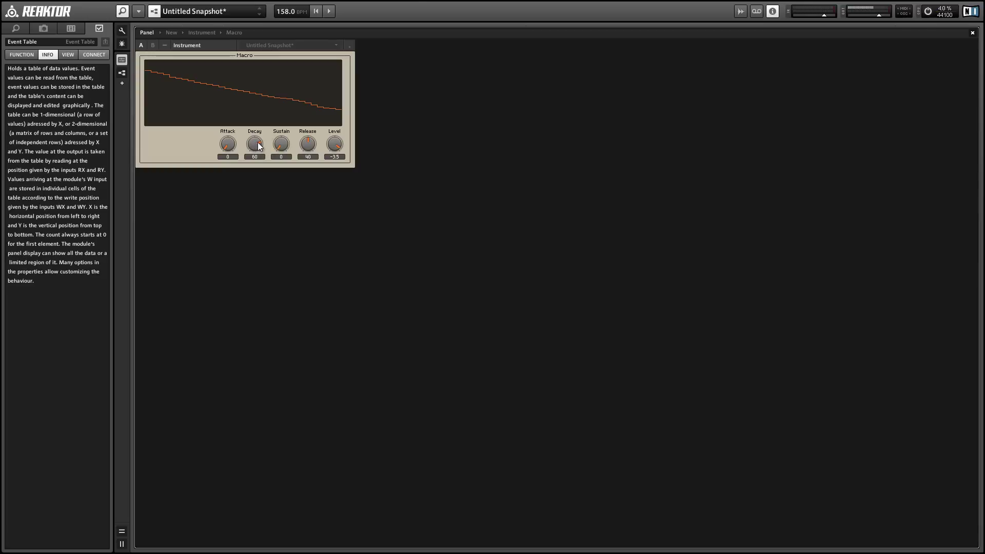
- Duplicate the Macro's Event Table module below the original
double_click(196, 144)
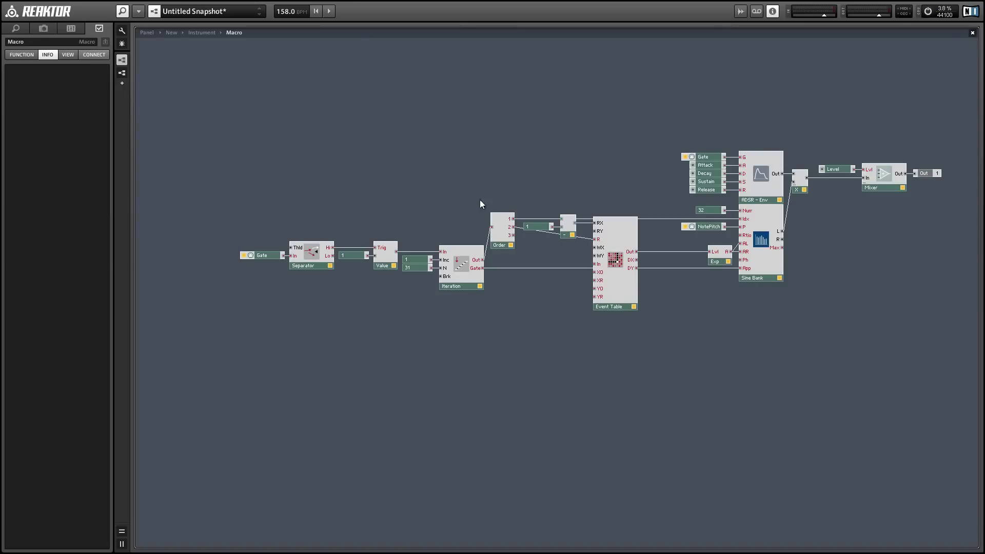
drag(625, 306, 615, 302)
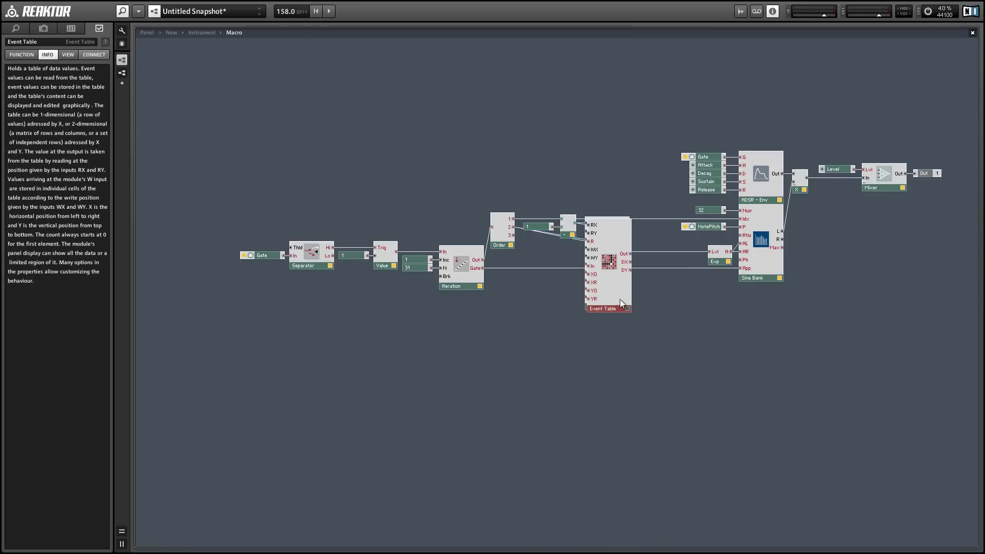
drag(620, 299, 617, 391)
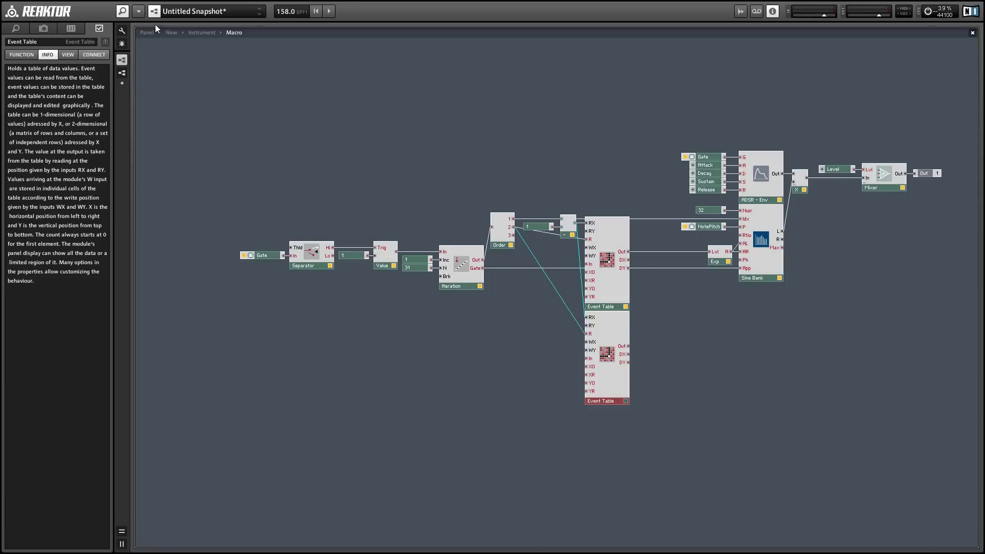
- On the panel, place the second table's display in line beside the first
click(143, 32)
drag(190, 91, 361, 80)
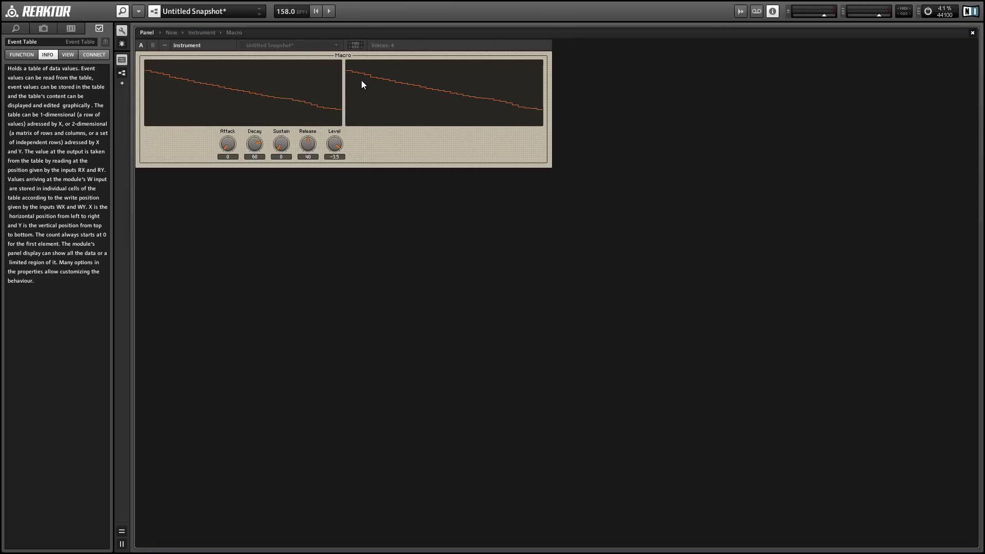
click(123, 30)
- Insert a Crossfade module from Built-In Module > Signal Path in the Macro structure
key(ctrl+Tab)
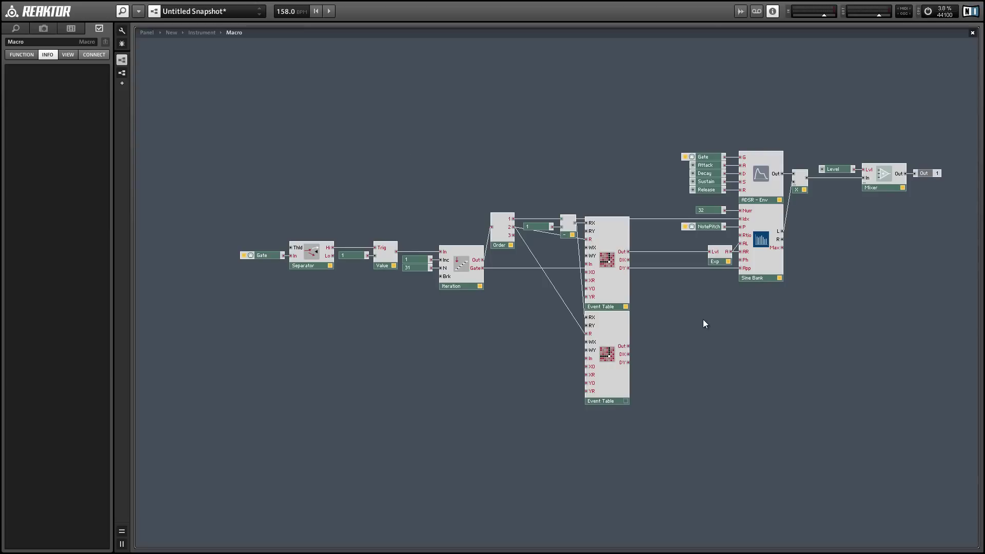
right_click(651, 297)
mouse_move(665, 303)
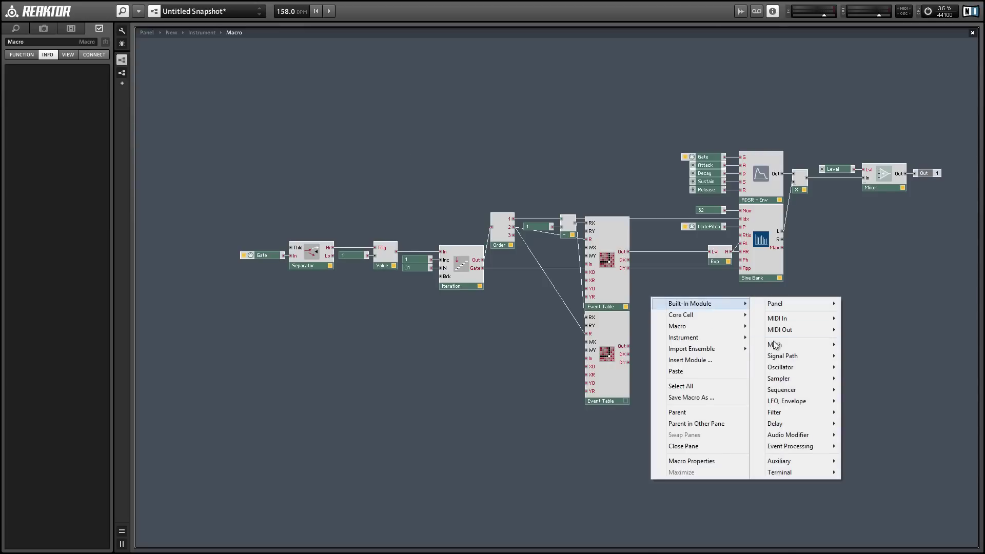
mouse_move(795, 355)
click(891, 379)
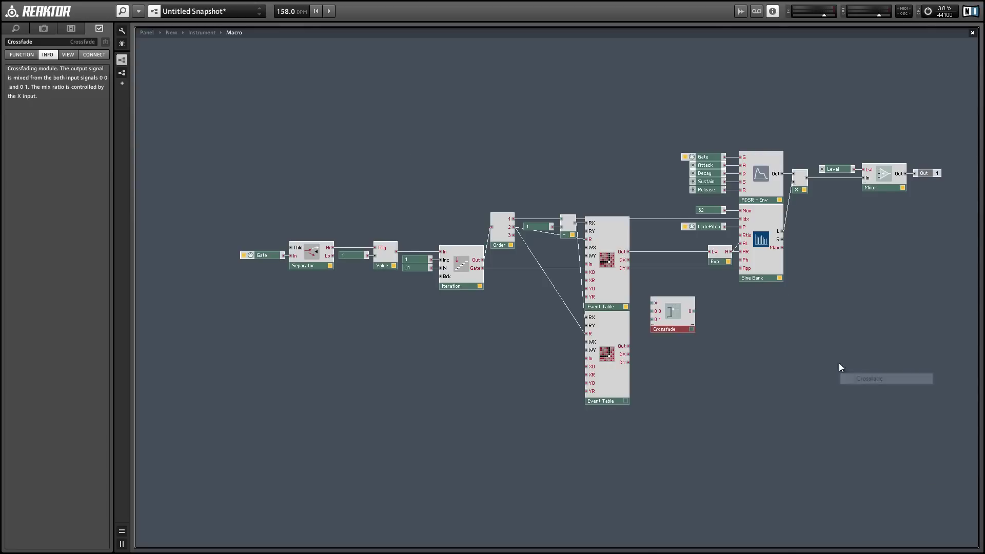
- Position the Crossfade near the upper table and wire that table's output to its first input
click(642, 305)
drag(679, 320, 693, 313)
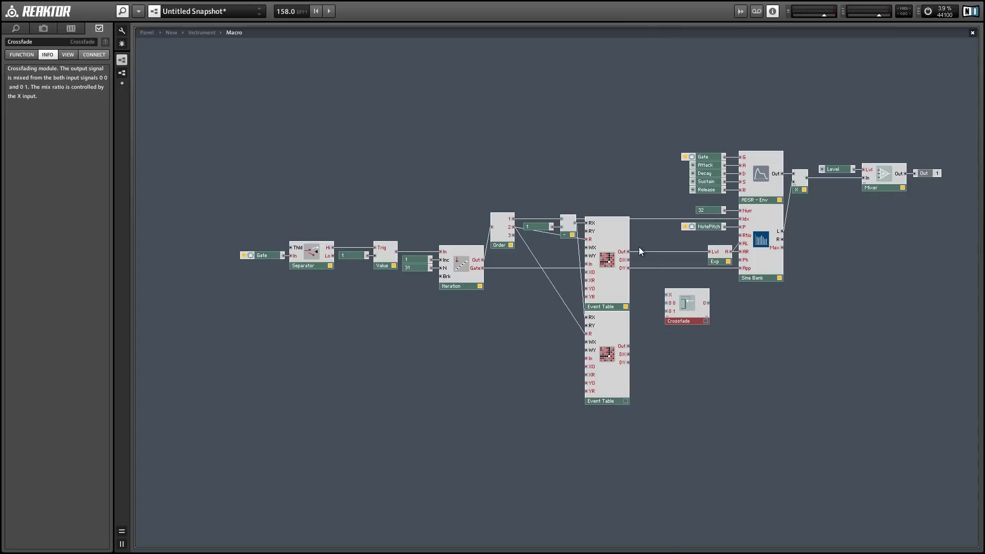
drag(625, 252, 664, 266)
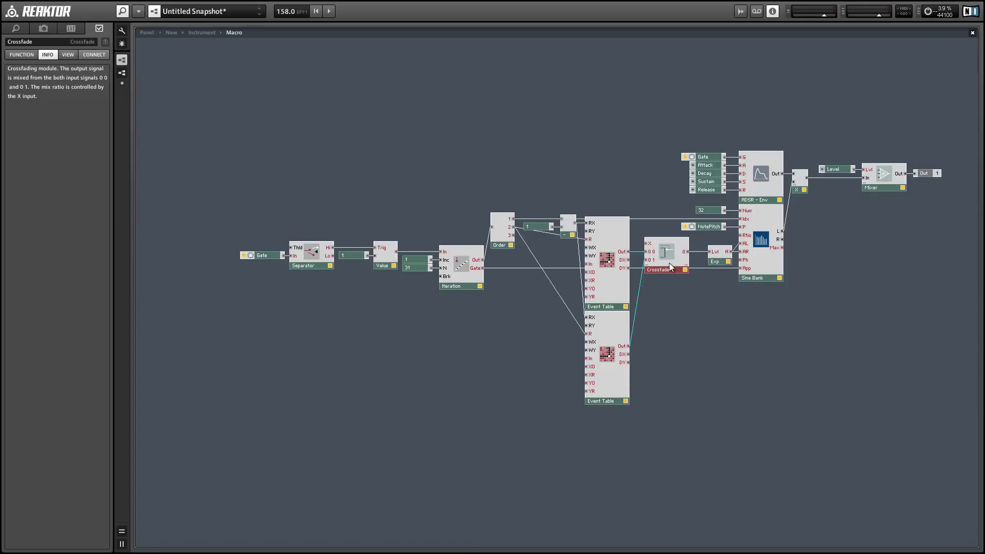
drag(669, 264, 675, 264)
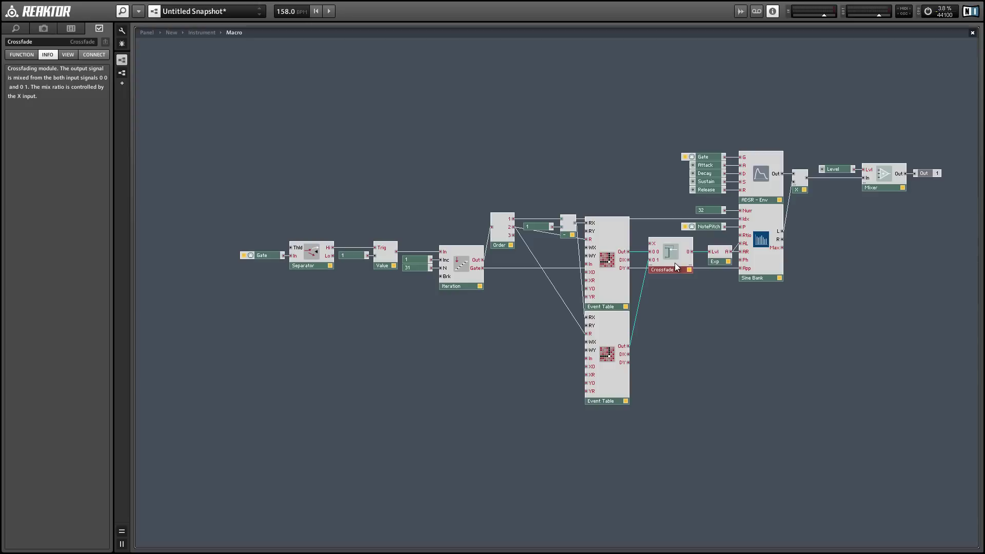
drag(675, 264, 670, 262)
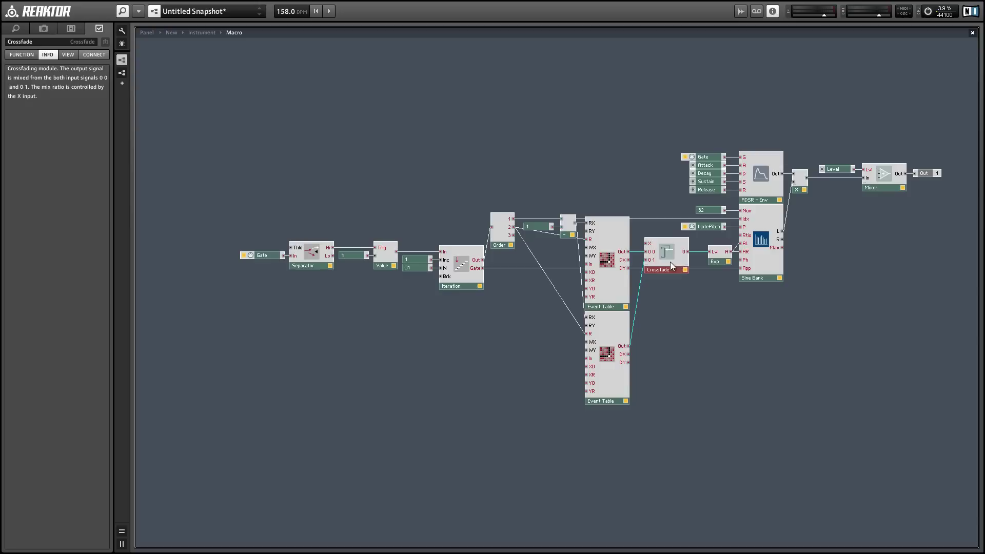
click(673, 293)
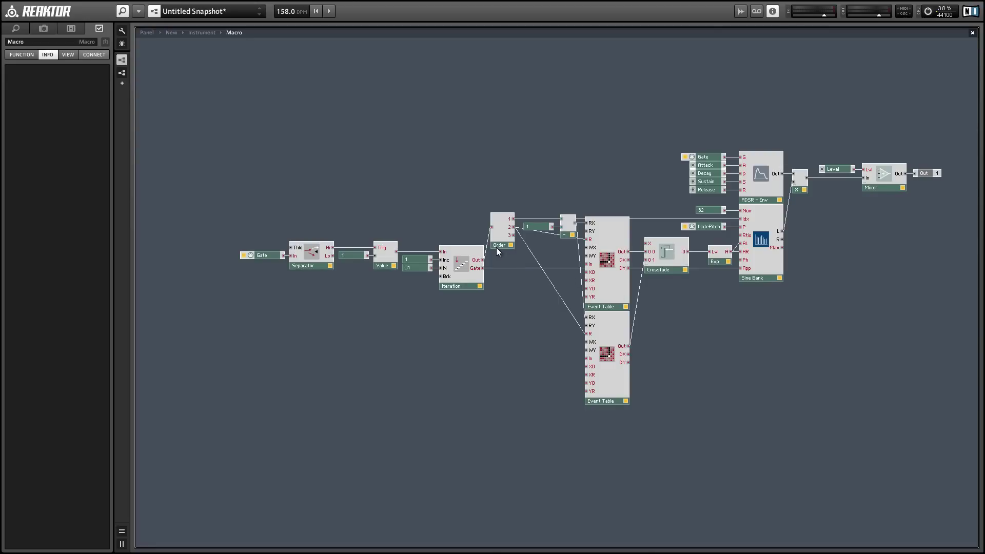
- Delete the Gate and Separator modules
drag(285, 269, 312, 291)
drag(304, 255, 300, 240)
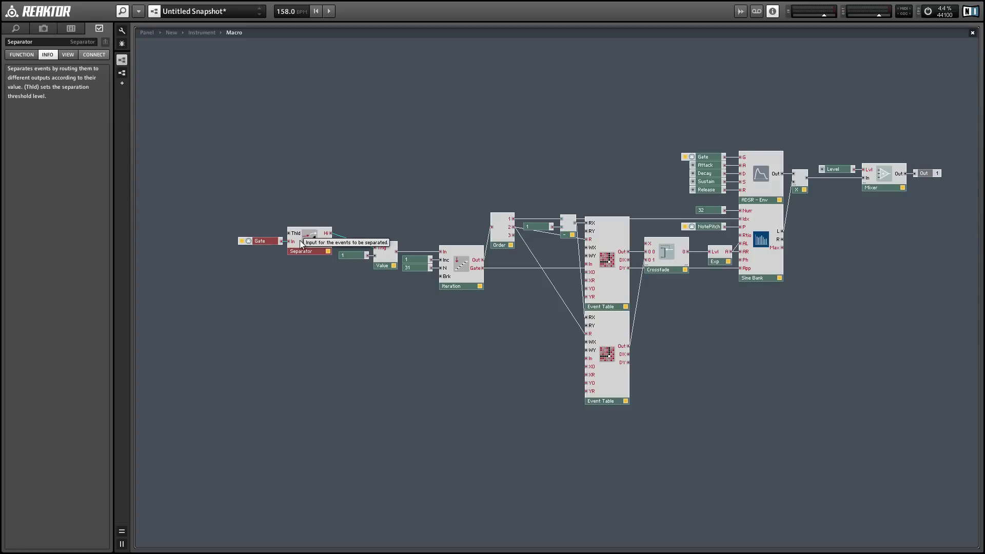
key(Delete)
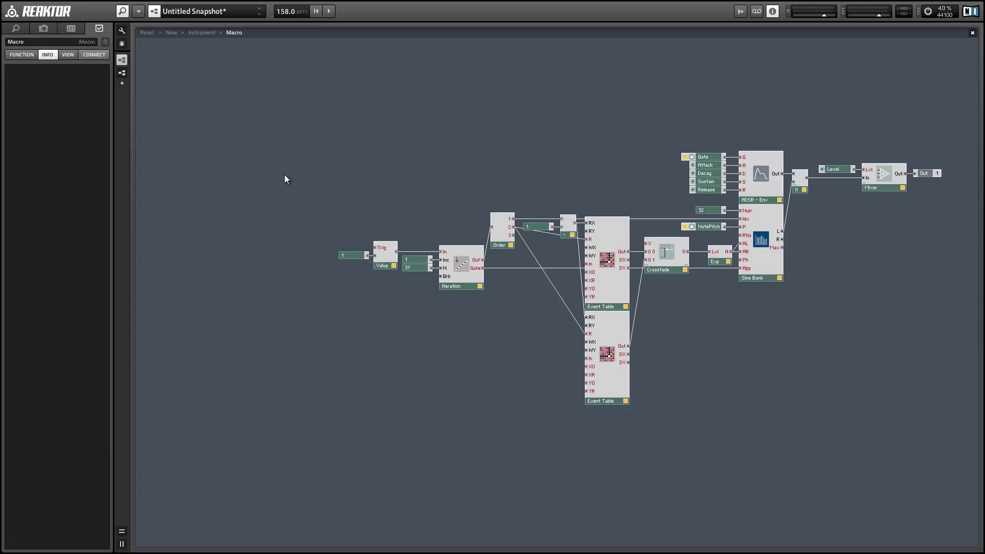
- Insert a System Info module and wire its CR output to the Trig input
right_click(257, 147)
mouse_move(257, 149)
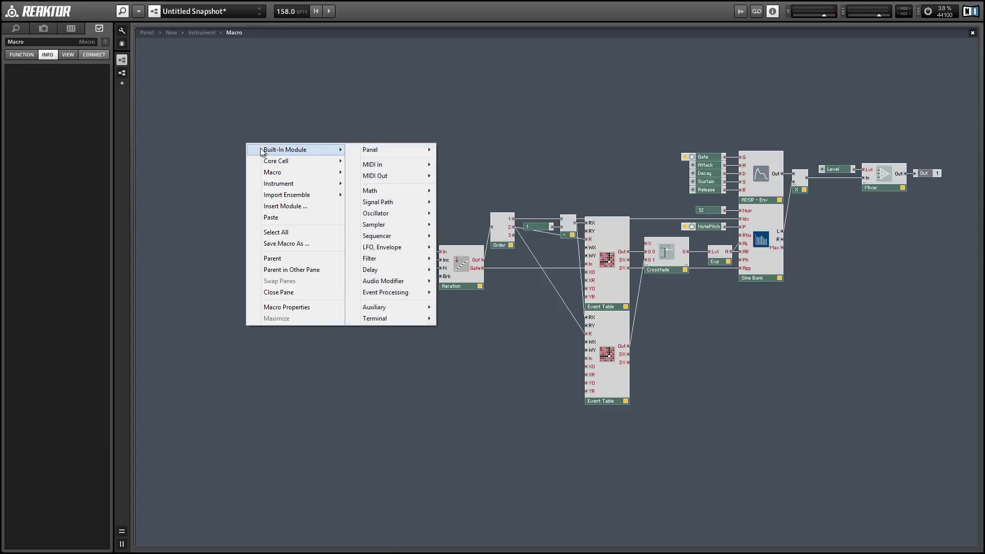
mouse_move(398, 307)
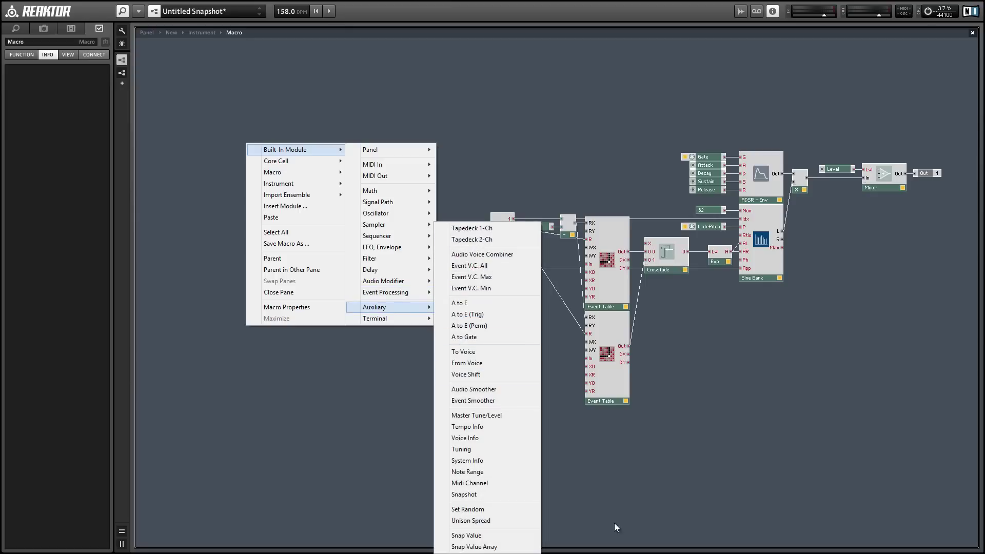
click(467, 461)
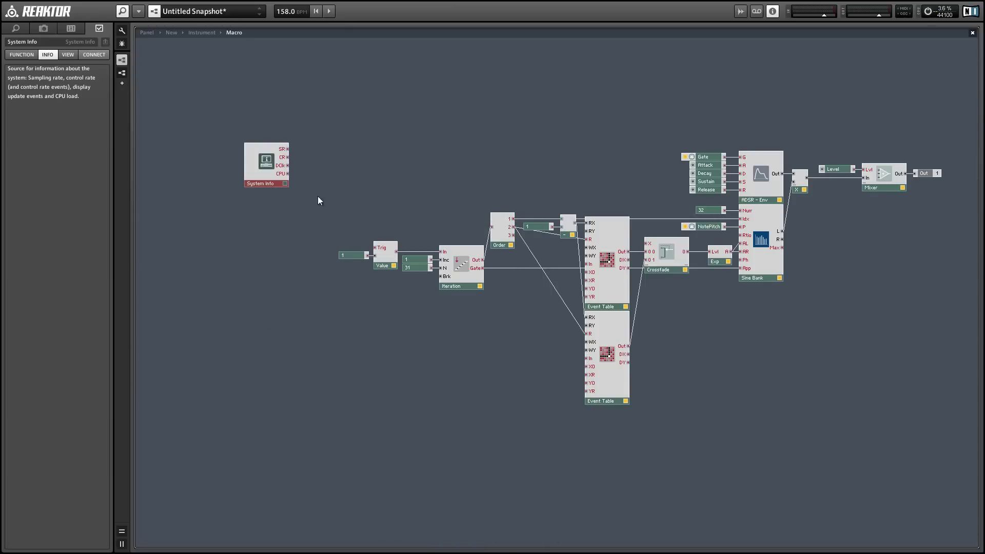
drag(288, 157, 375, 248)
drag(277, 184, 325, 274)
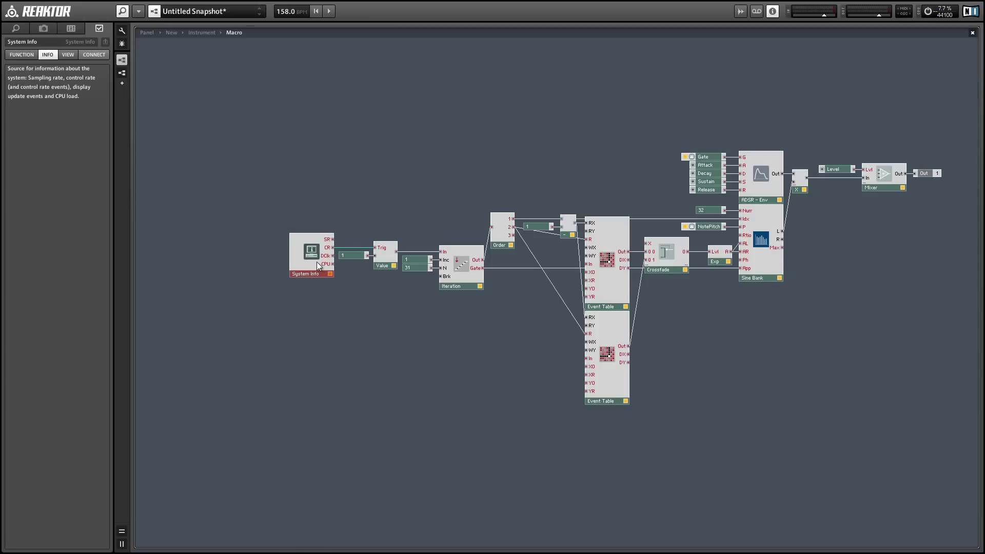
click(444, 303)
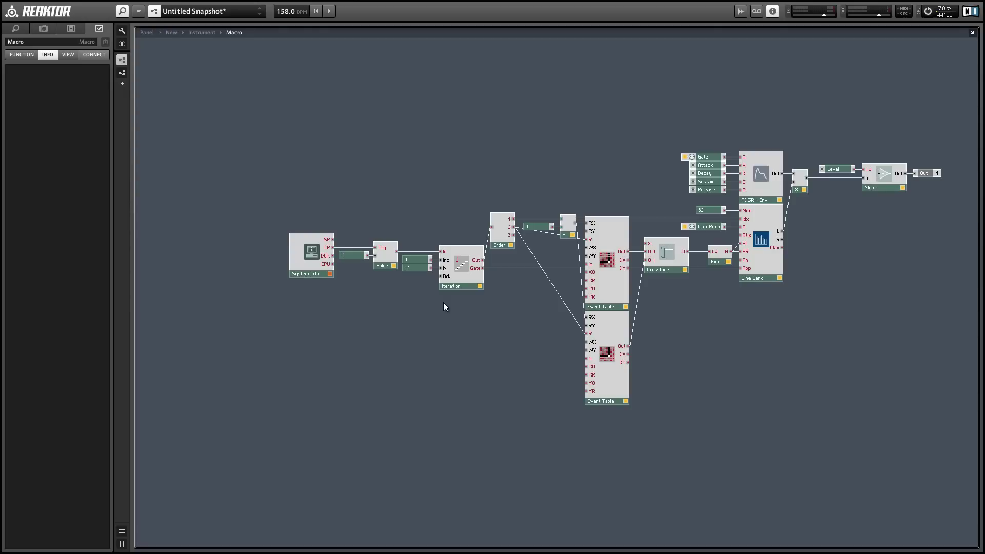
- Select the cable from Iteration's Gate output to the Sine Bank
click(519, 267)
- Delete the selected wire and insert a Separator module via search 'sepa'
key(Delete)
double_click(504, 266)
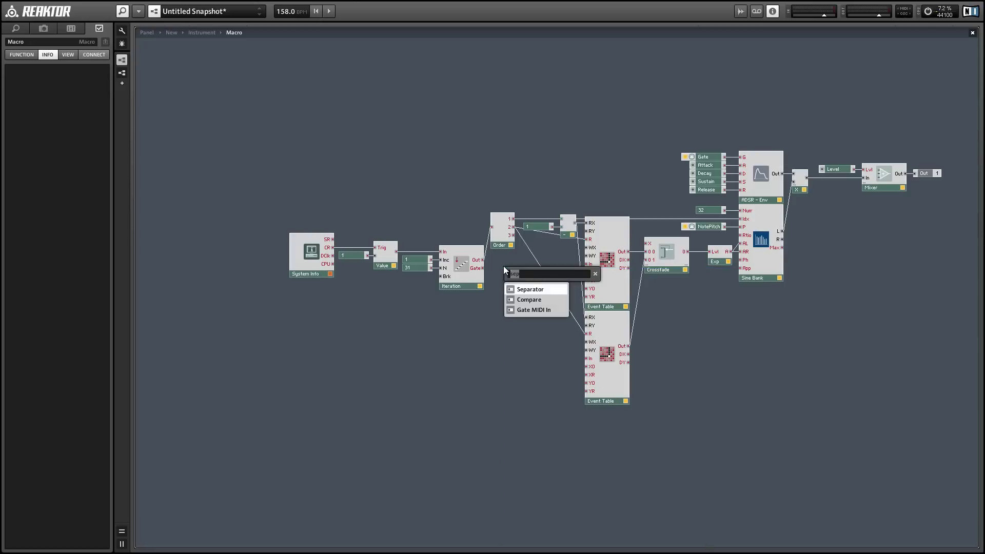
text(sepa)
key(Return)
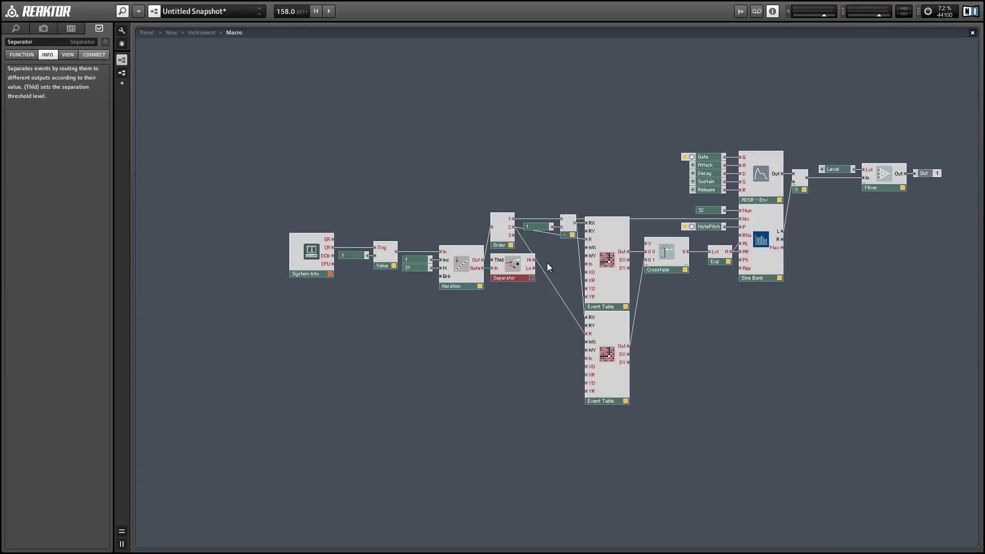
- Wire the Separator's Lo output to the Sine Bank's App input, then check the Crossfade's description
drag(533, 268, 737, 269)
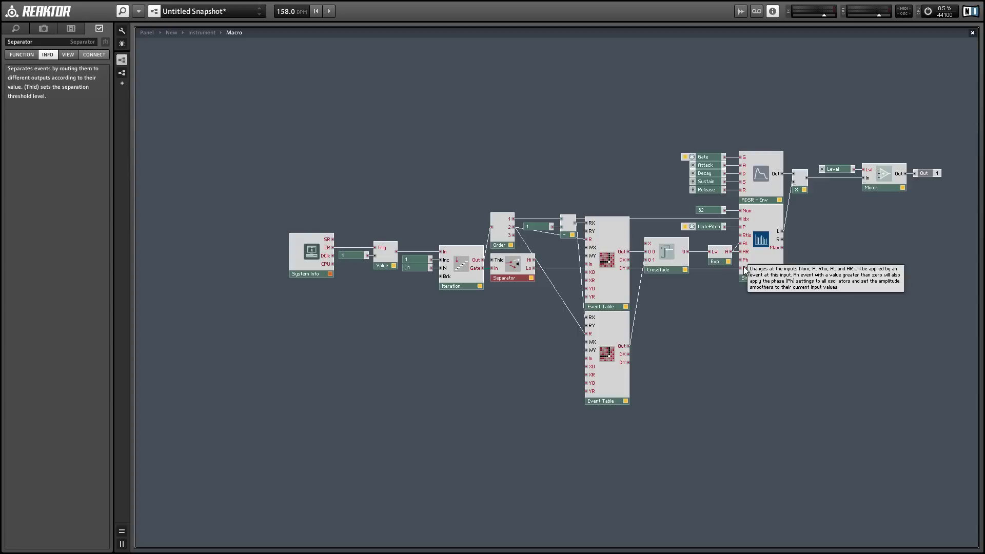
click(703, 306)
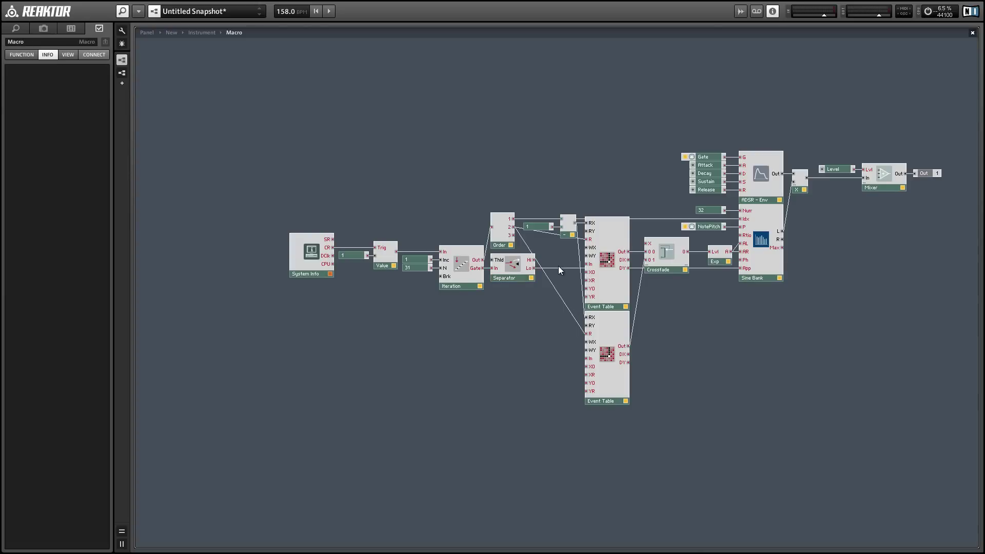
click(665, 258)
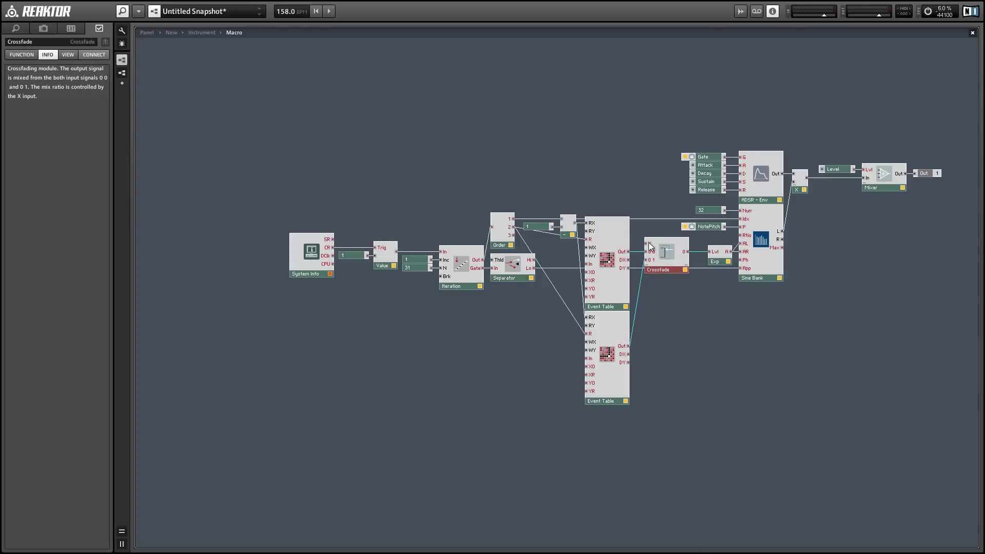
click(624, 177)
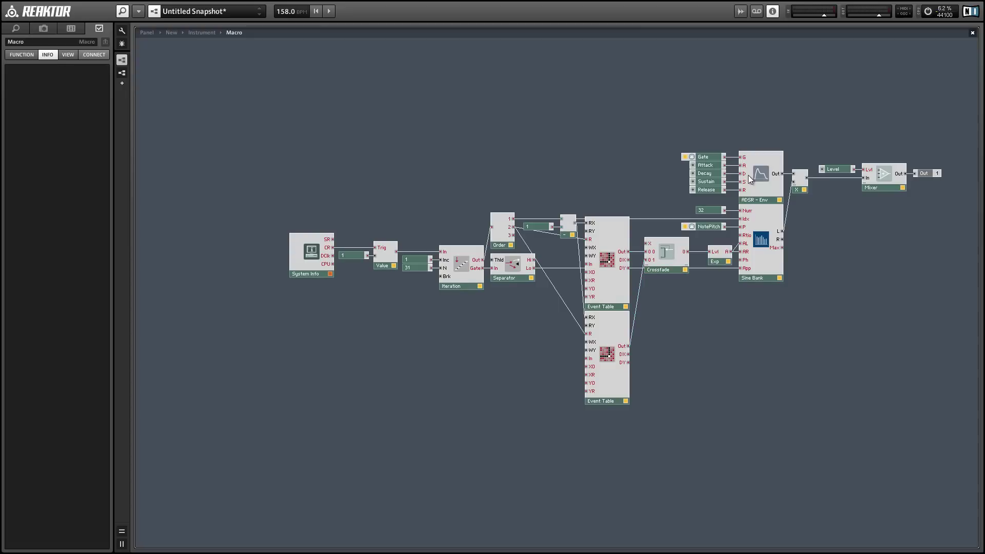
- Insert an ADSR envelope module and place it above the upper Event Table
right_click(508, 124)
mouse_move(565, 130)
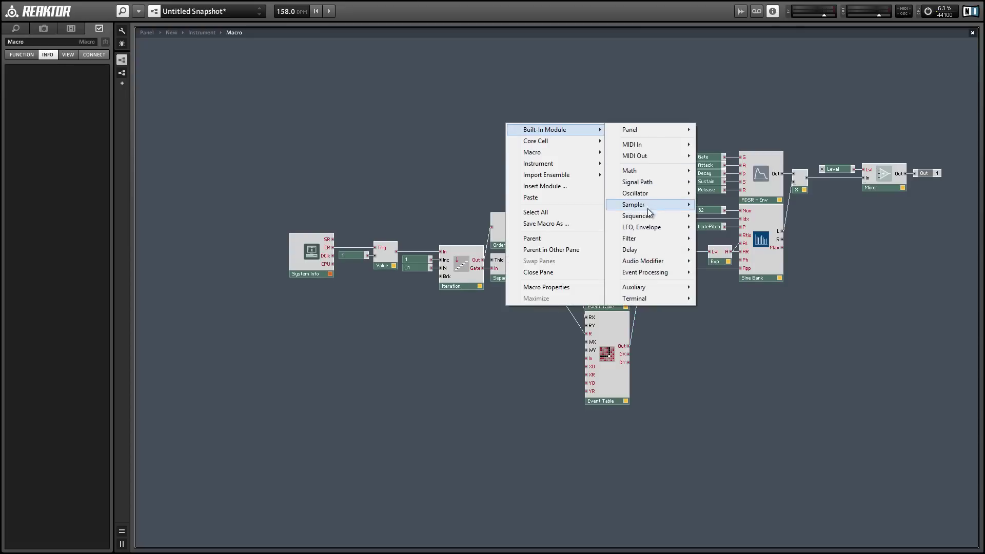
mouse_move(651, 227)
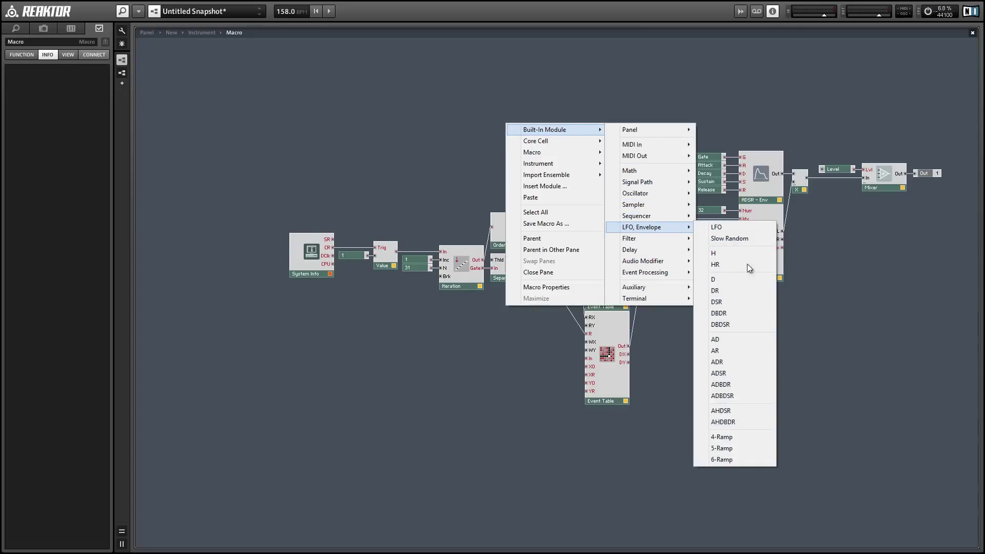
click(737, 374)
drag(542, 162, 616, 201)
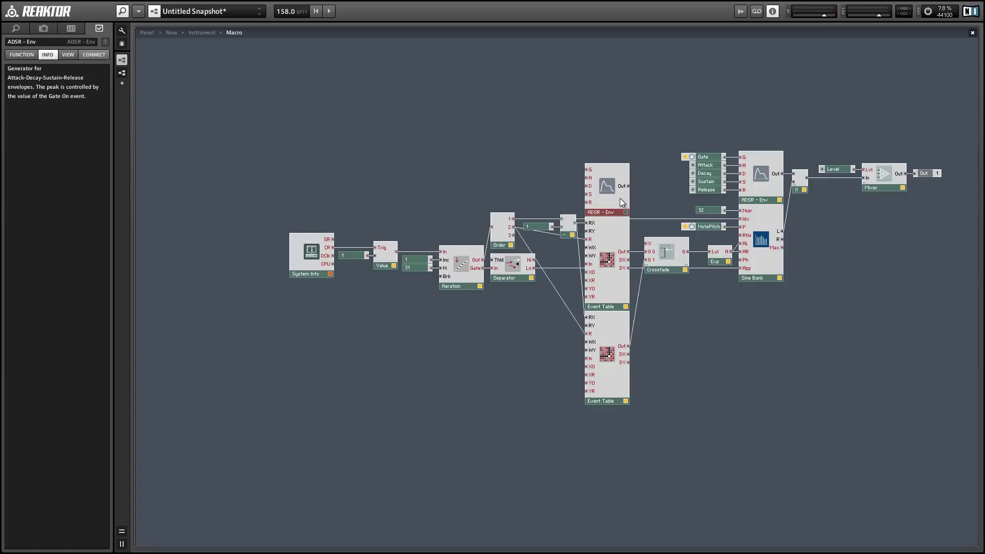
- Wire the new envelope's output to Crossfade's X input, then undo that wire
click(635, 191)
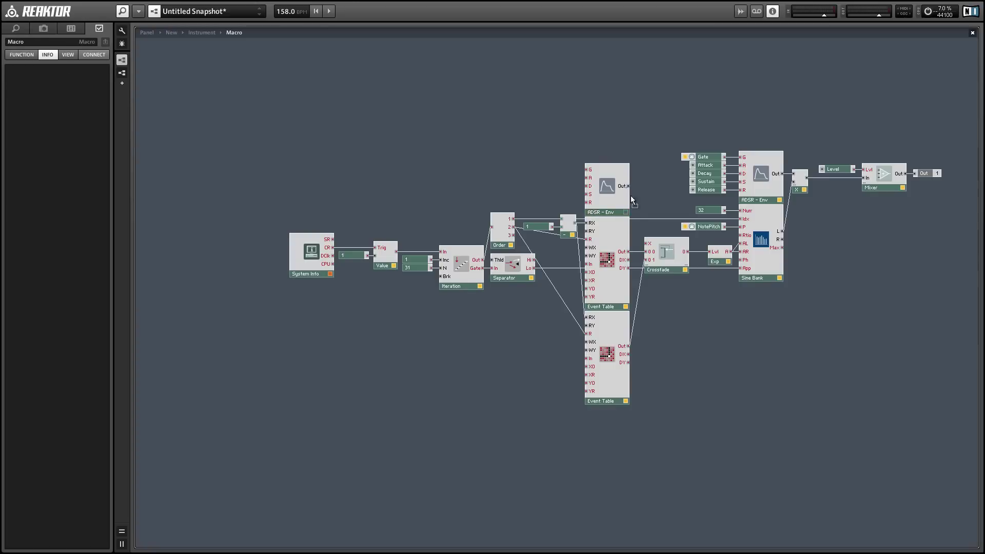
drag(629, 186, 649, 244)
key(ctrl+z)
- Insert an A to E converter beside the new envelope's output
right_click(414, 78)
mouse_move(454, 84)
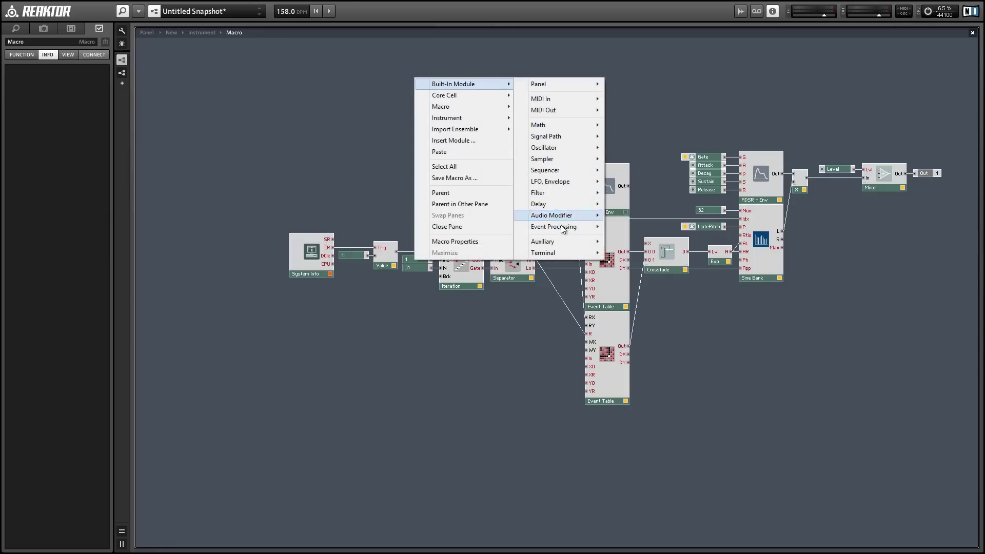
mouse_move(561, 241)
click(661, 305)
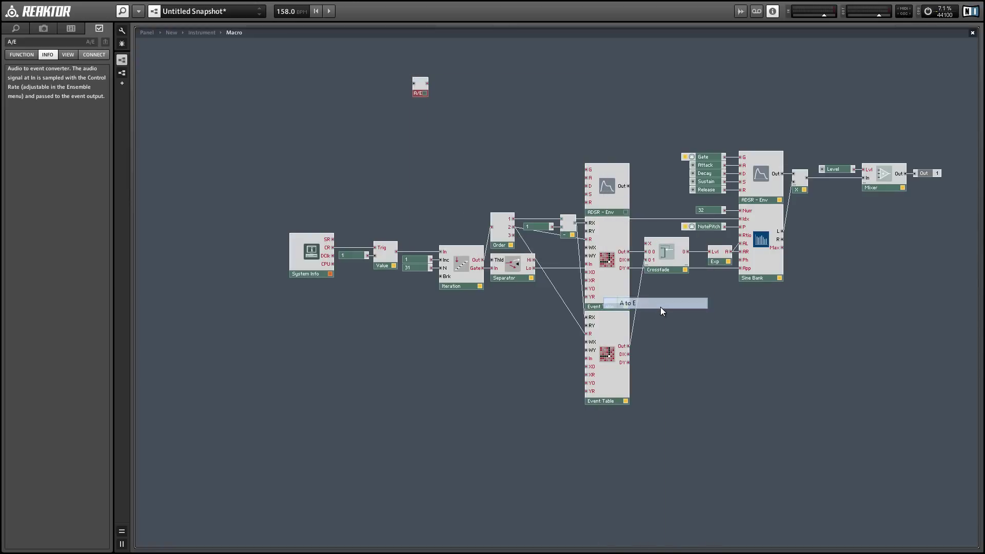
drag(419, 95, 648, 243)
click(611, 161)
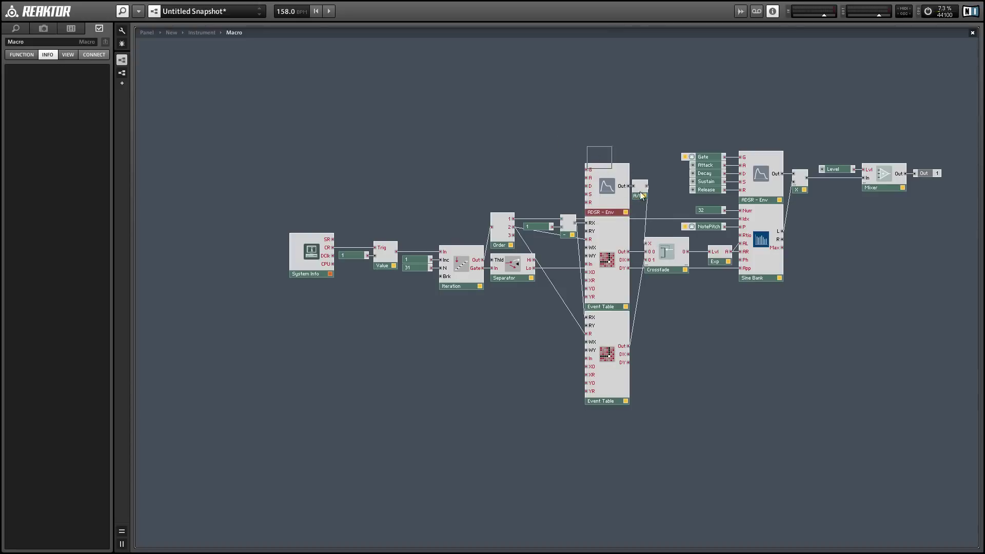
- Shift the envelope and converter left, and move the Gate source far left
drag(609, 207, 589, 204)
click(613, 148)
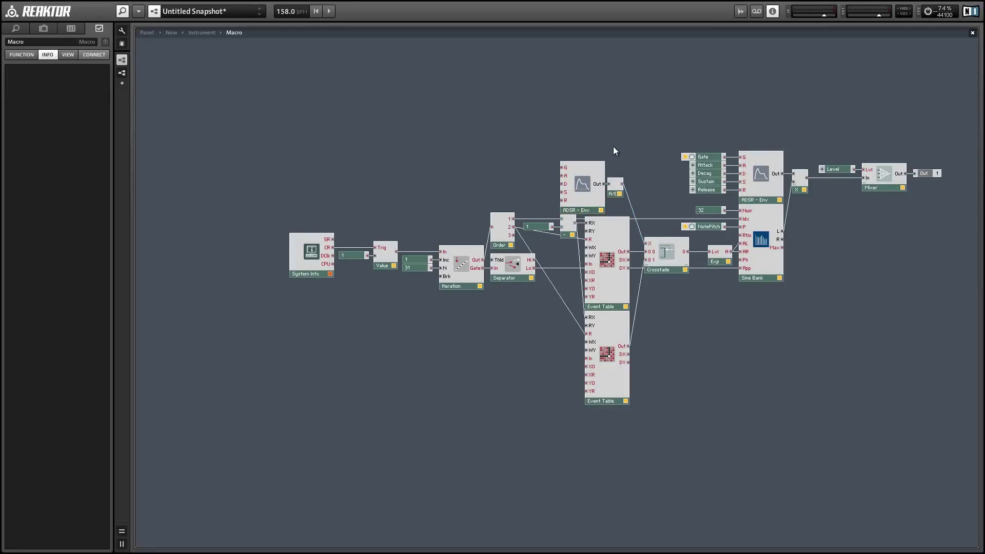
drag(686, 157, 385, 156)
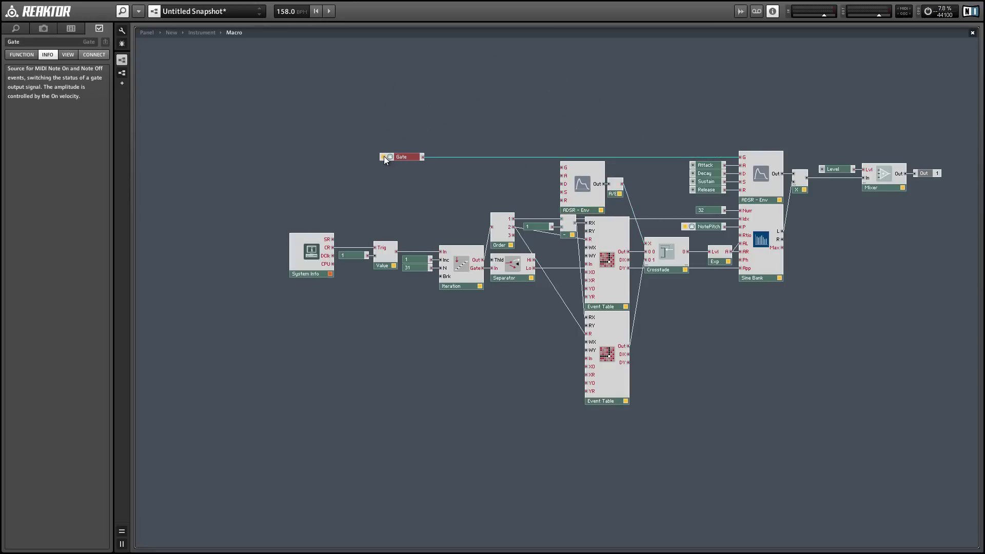
- Insert a Compare module, feed Gate into its A input, and wire > to the envelope's gate
click(415, 123)
right_click(440, 97)
mouse_move(451, 105)
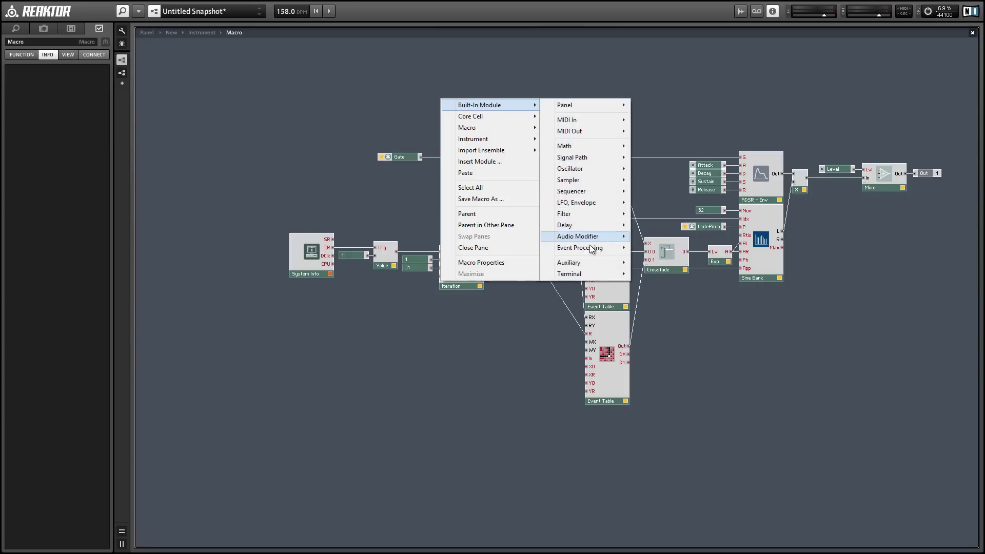
mouse_move(579, 146)
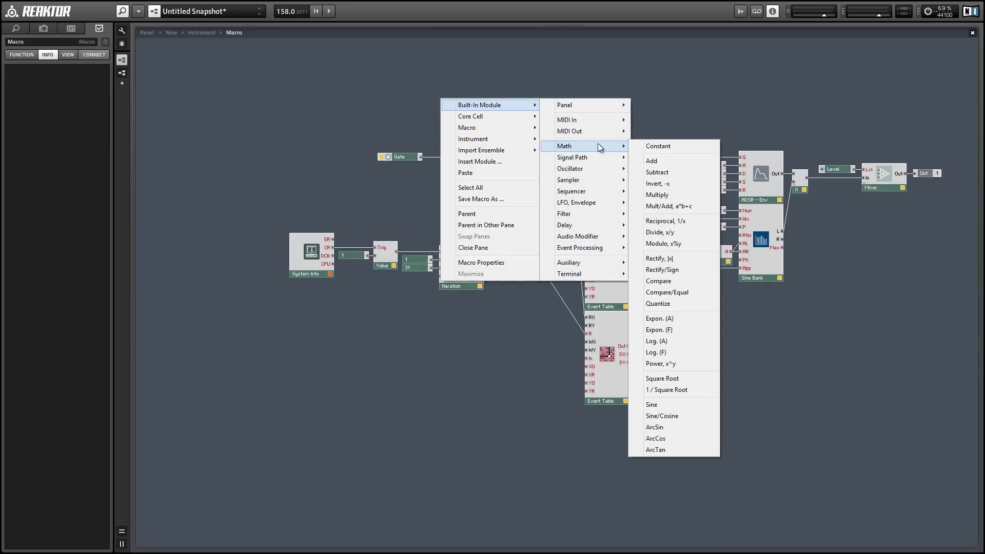
click(677, 281)
drag(421, 157, 562, 168)
drag(450, 171, 453, 174)
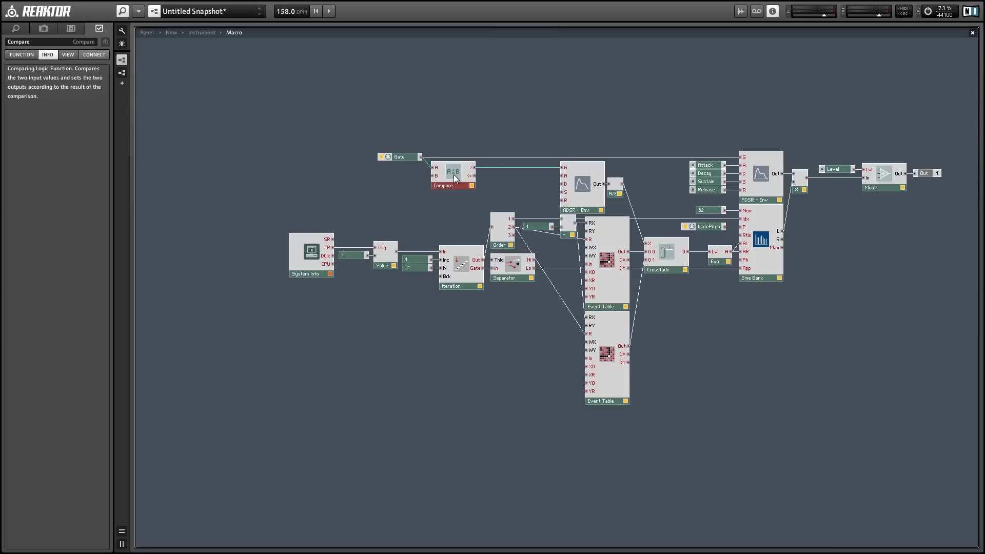
click(555, 175)
- Create Attack, Decay, Sustain and Release controls on the new envelope's inputs
right_click(562, 175)
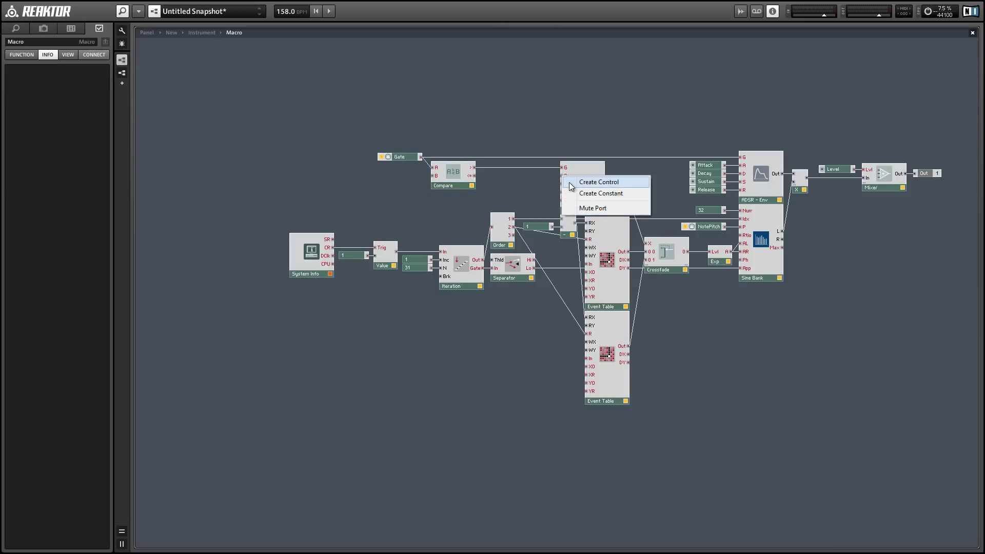
click(572, 180)
right_click(563, 184)
click(575, 191)
right_click(566, 192)
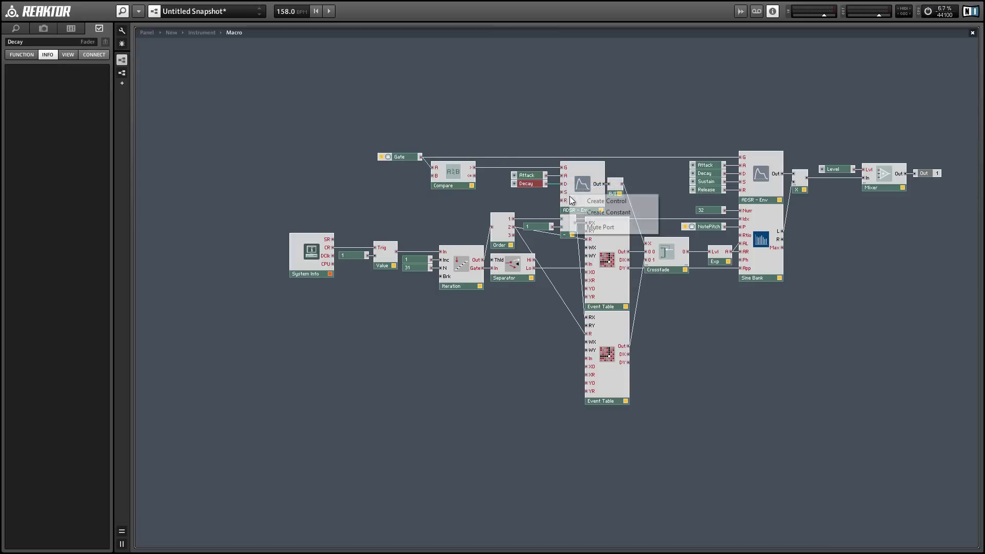
click(575, 199)
right_click(563, 200)
click(574, 206)
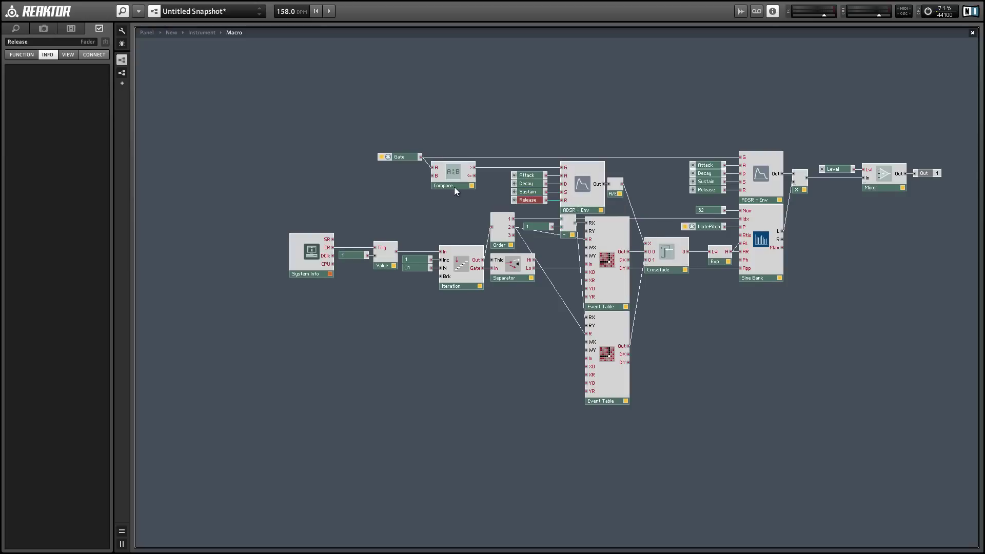
drag(357, 140, 481, 182)
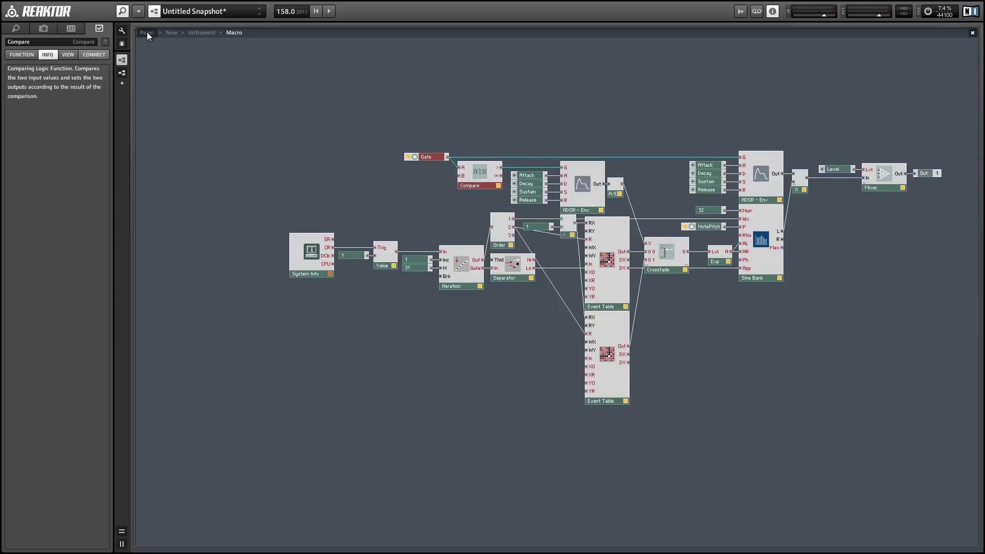
- Add a second Separator under the Crossfade and connect the Gate into it
click(350, 150)
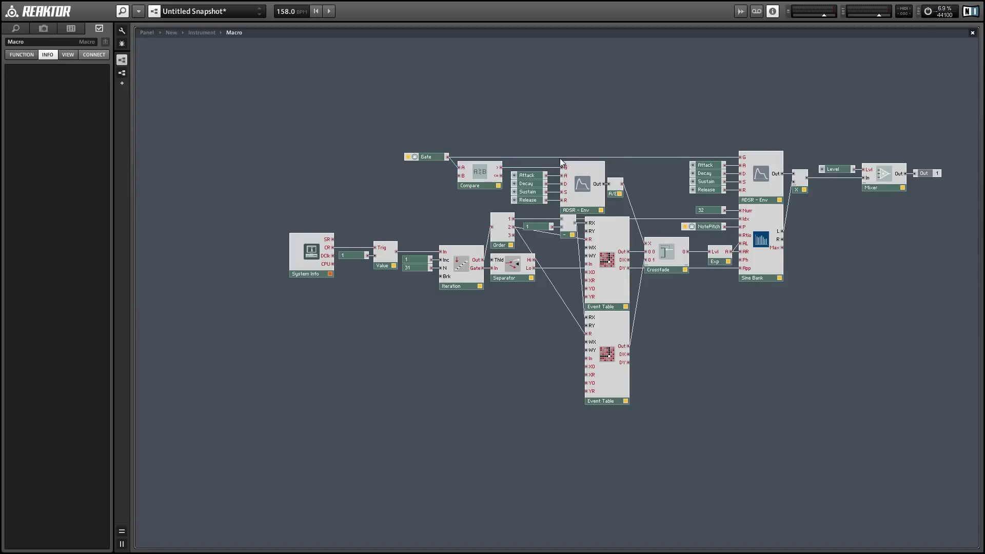
right_click(559, 110)
mouse_move(598, 117)
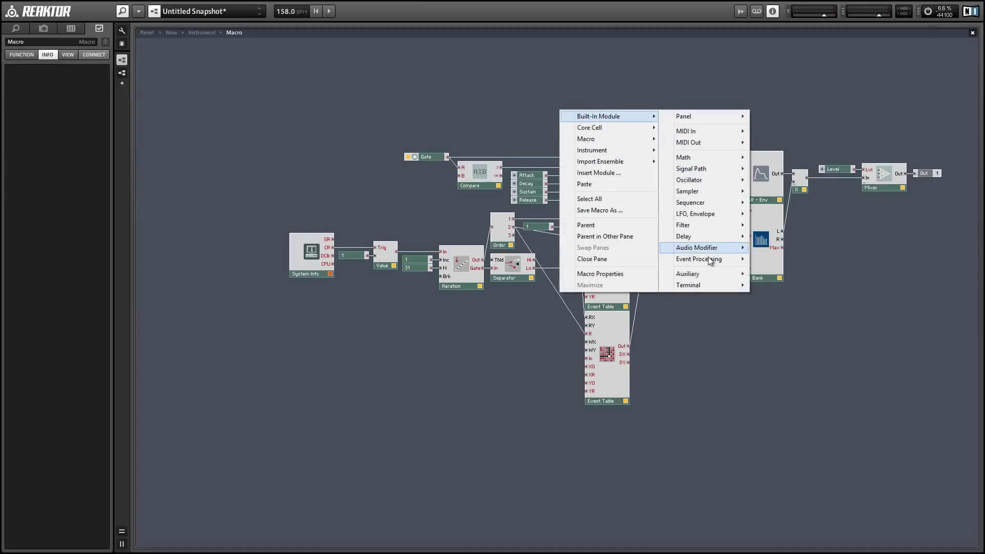
mouse_move(710, 261)
click(796, 416)
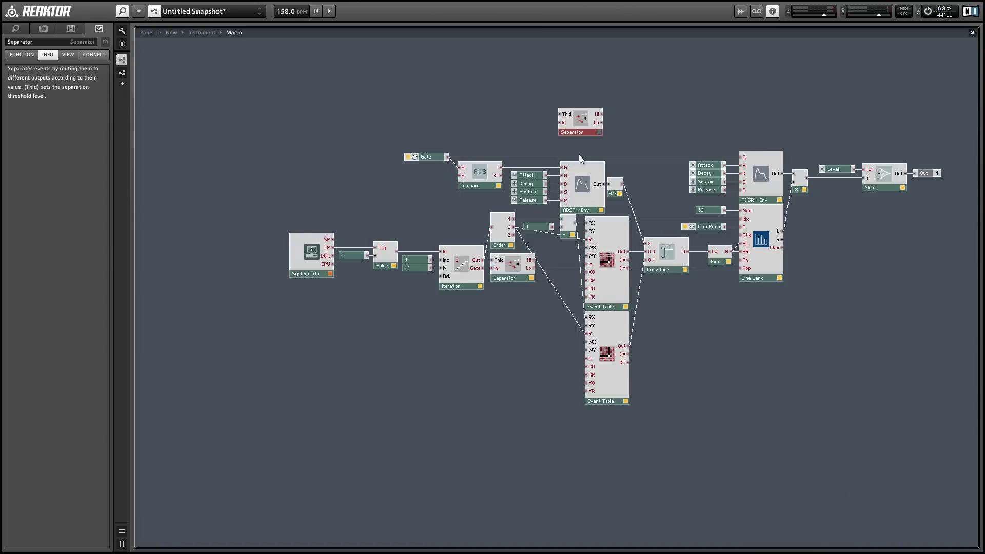
drag(449, 157, 667, 294)
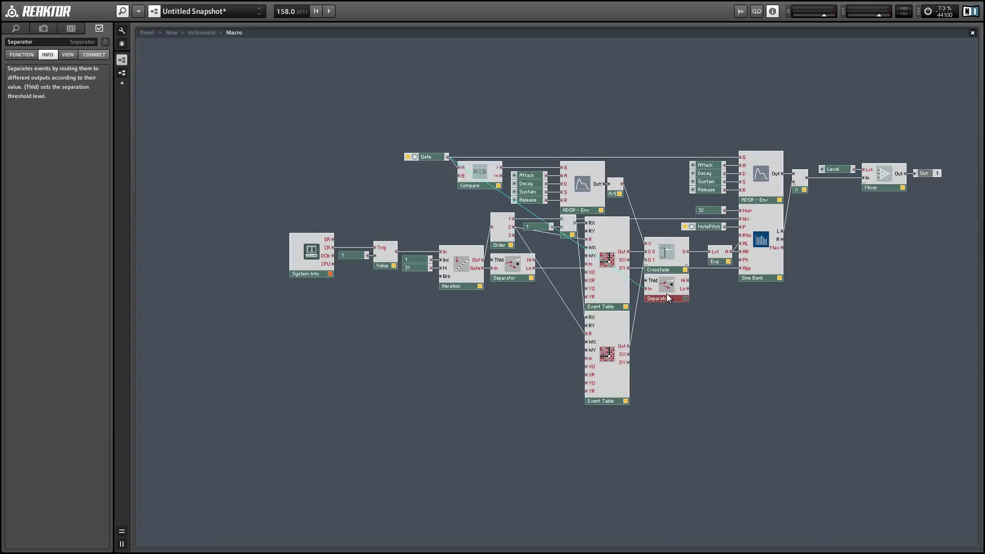
click(699, 310)
- Insert a Merge module routing the Separator's Lo output into the Sine Bank's App input
double_click(699, 310)
text(merge)
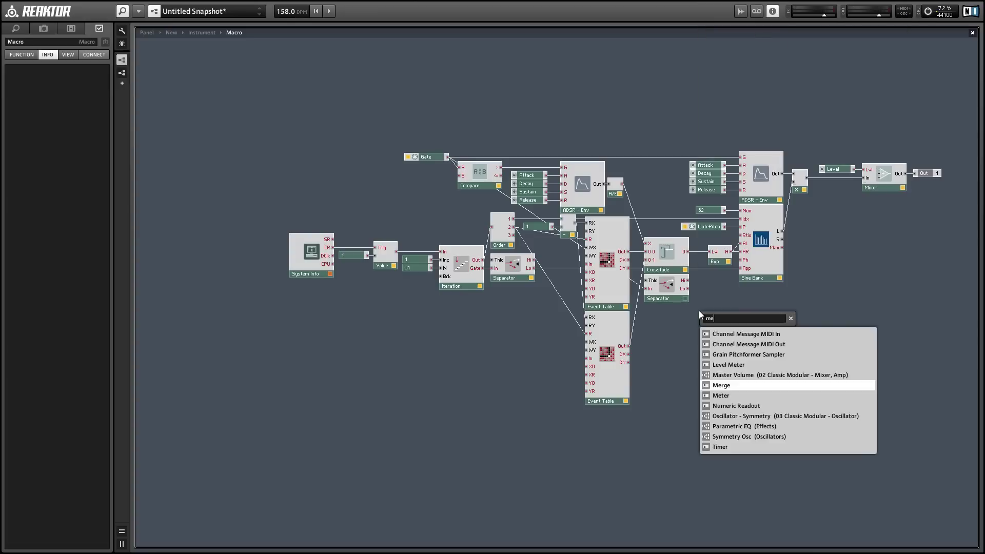
key(Return)
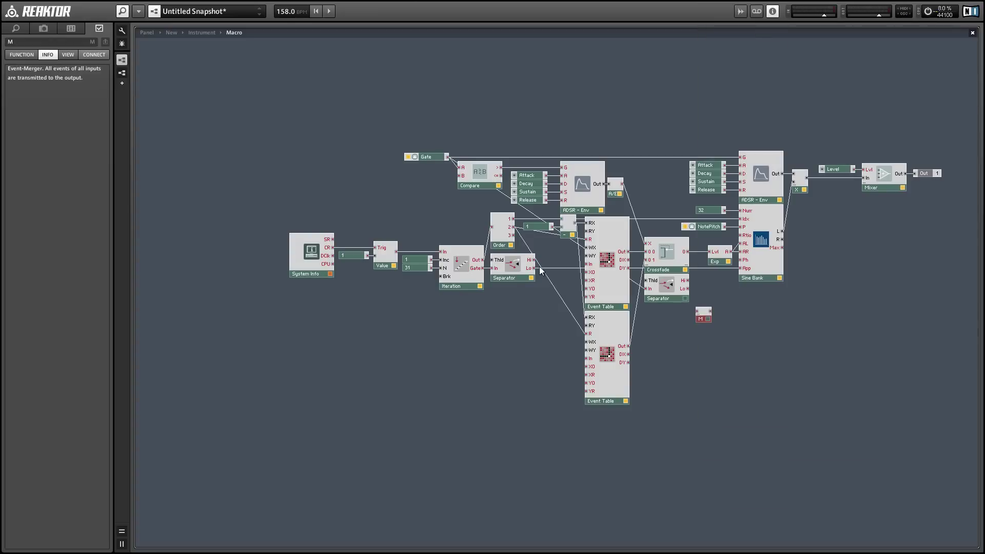
drag(534, 267, 701, 273)
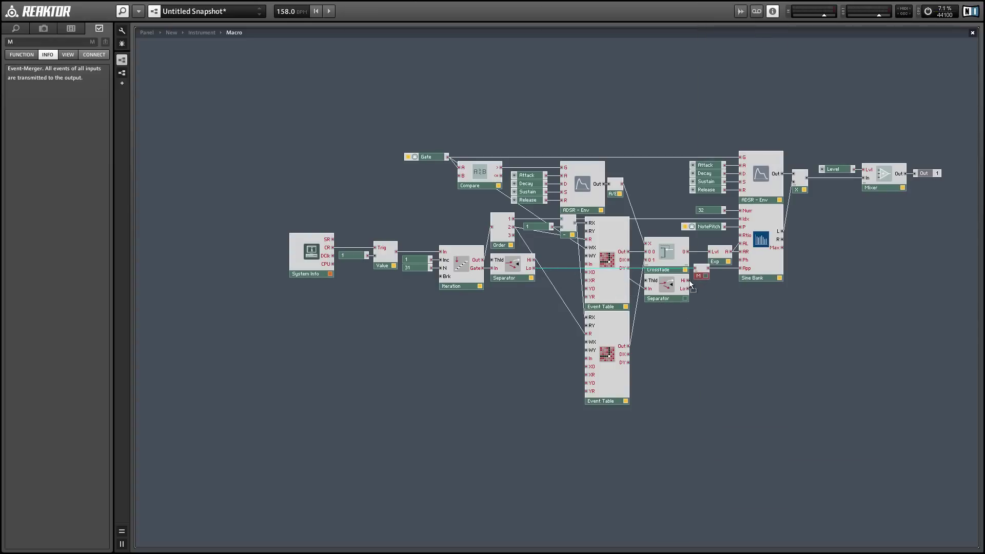
mouse_move(708, 271)
mouse_down()
mouse_move(741, 268)
mouse_move(702, 285)
mouse_up()
click(393, 115)
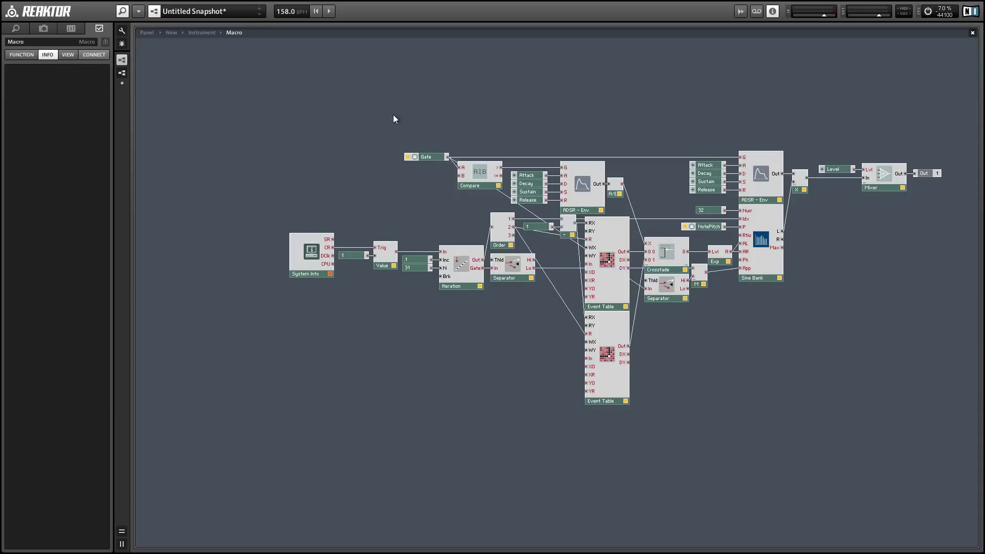
- In the panel, line up the second envelope's Attack, Decay, Sustain and Release knobs beneath the first row
click(147, 32)
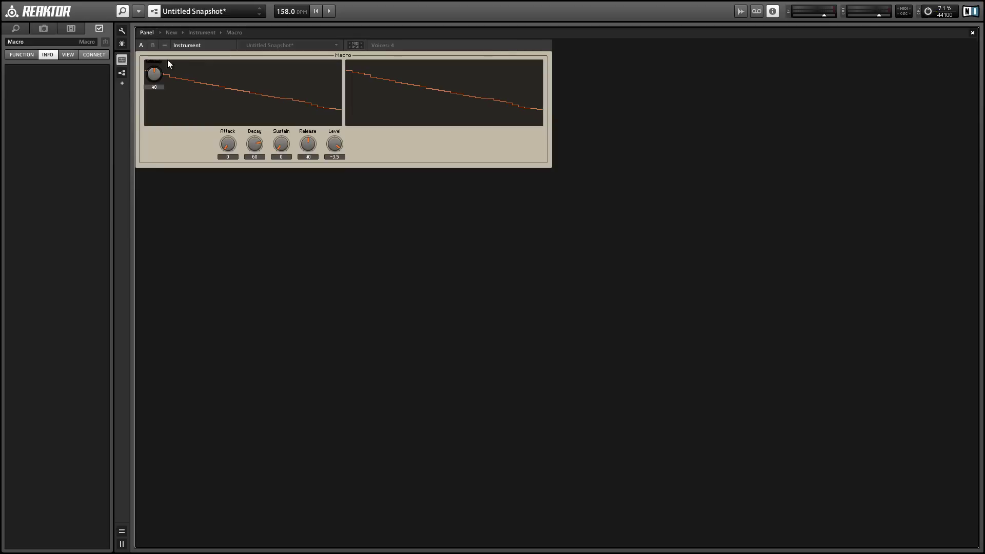
click(123, 31)
drag(159, 81, 311, 181)
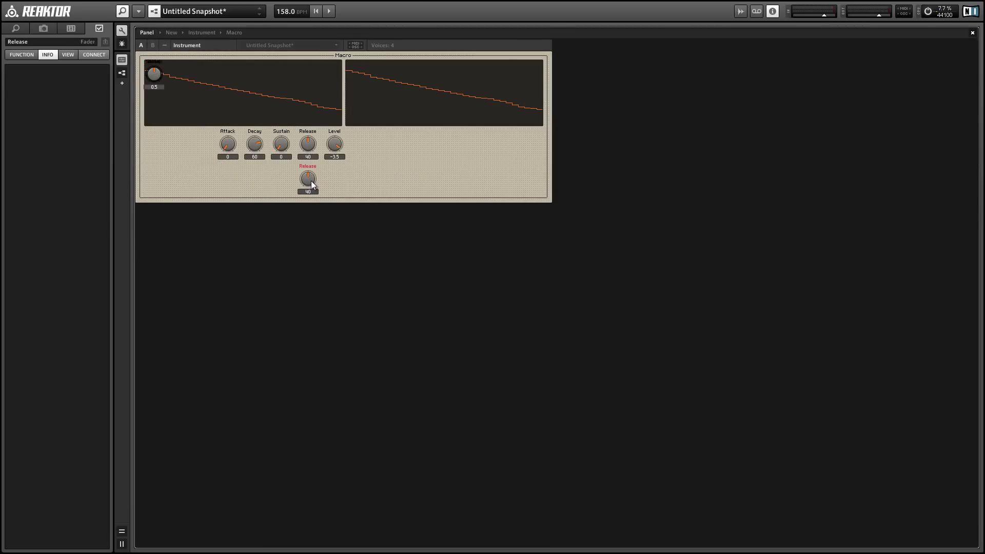
drag(154, 74, 164, 86)
drag(214, 153, 286, 185)
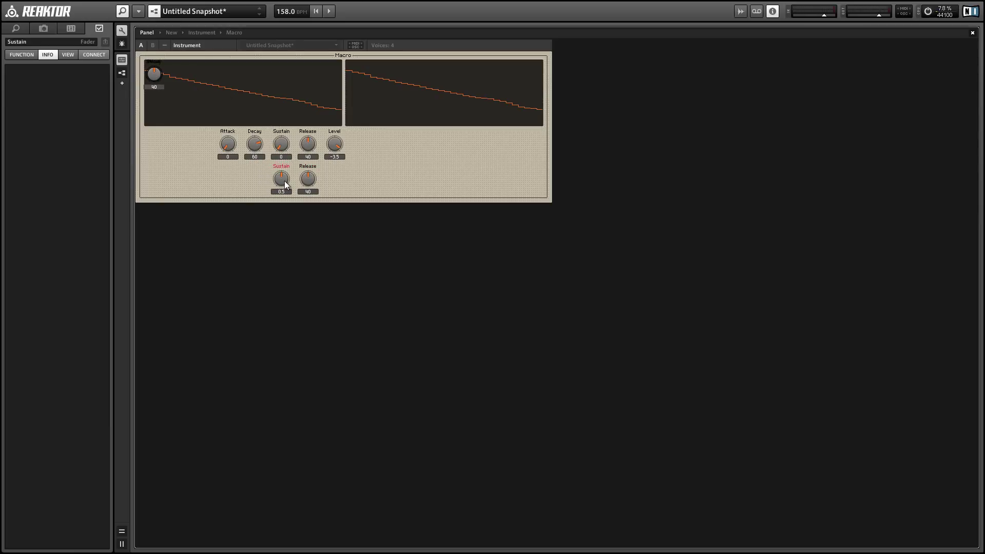
drag(152, 81, 253, 182)
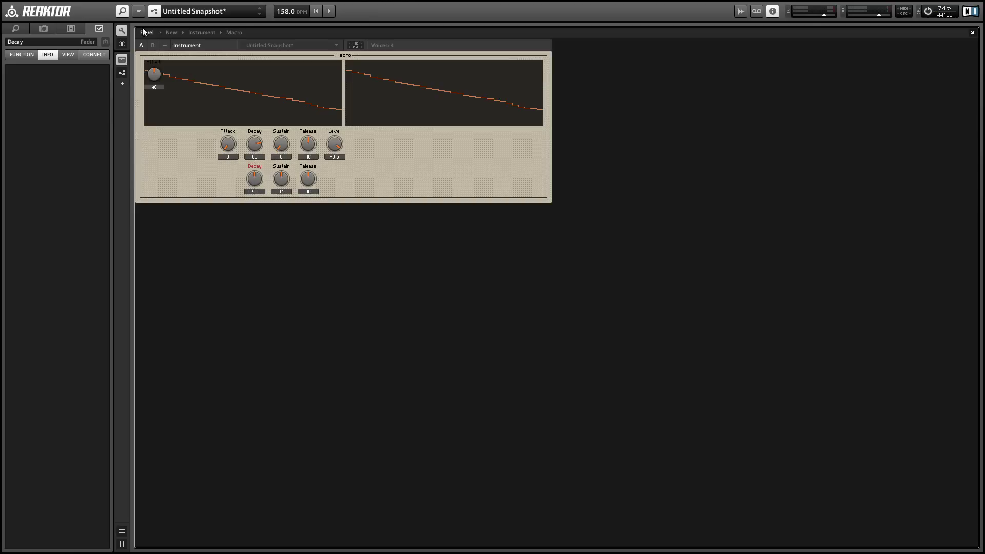
drag(153, 73, 228, 180)
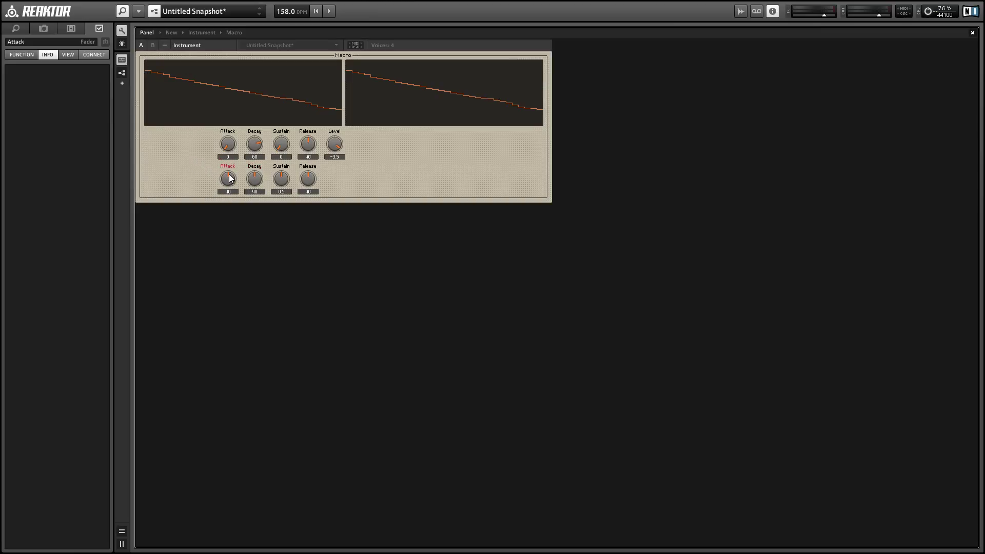
click(123, 31)
- Redraw the right table as a rising curve, pulling later steps of both tables to minimum
click(346, 111)
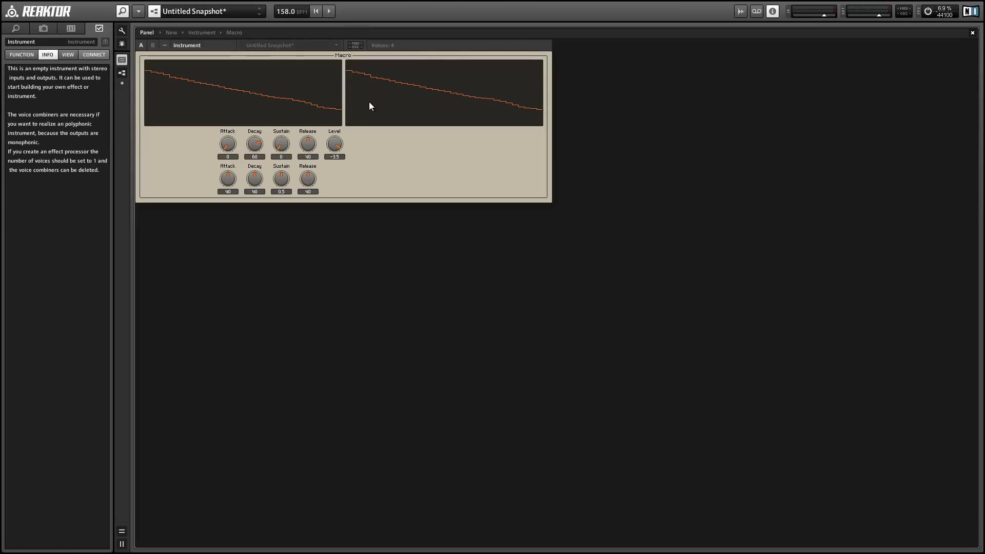
drag(369, 102, 352, 103)
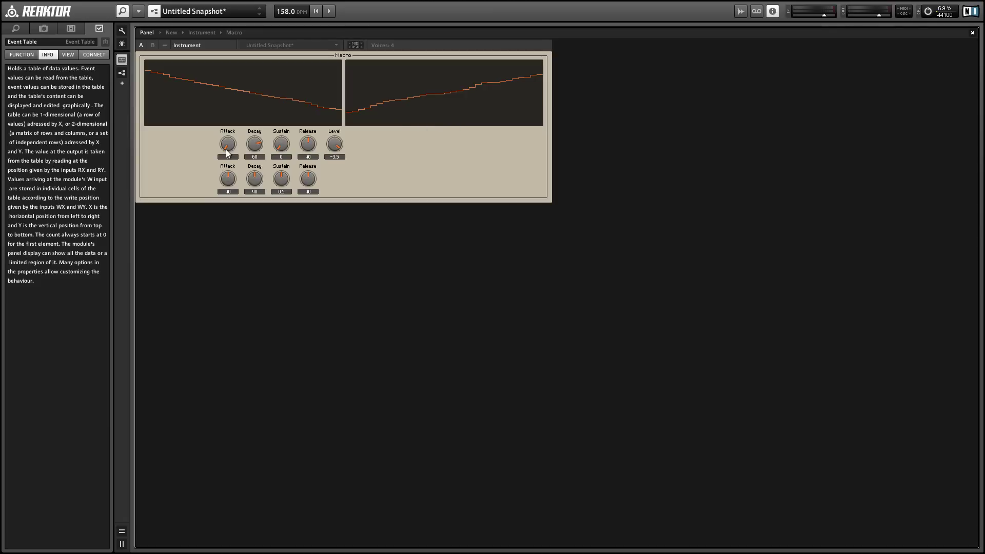
drag(230, 188, 253, 165)
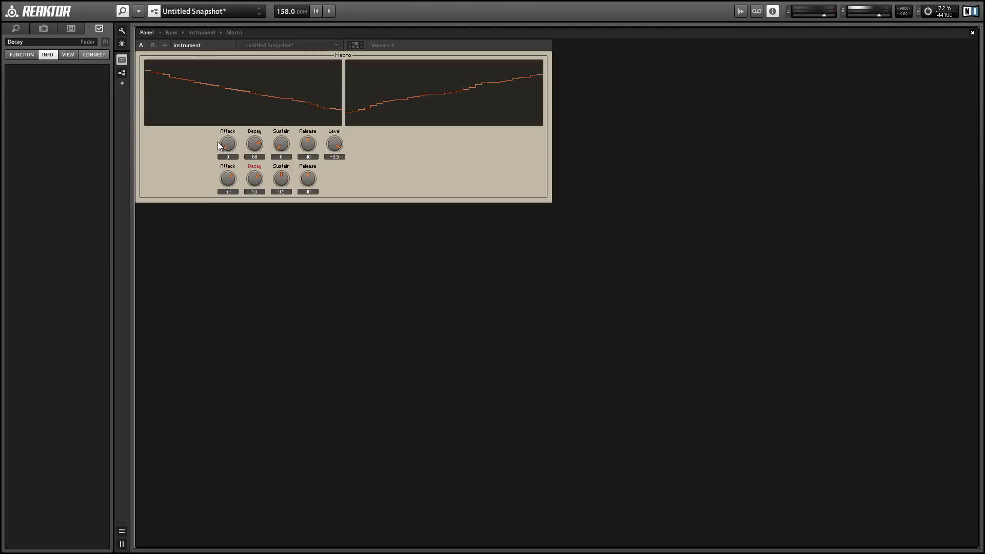
click(191, 89)
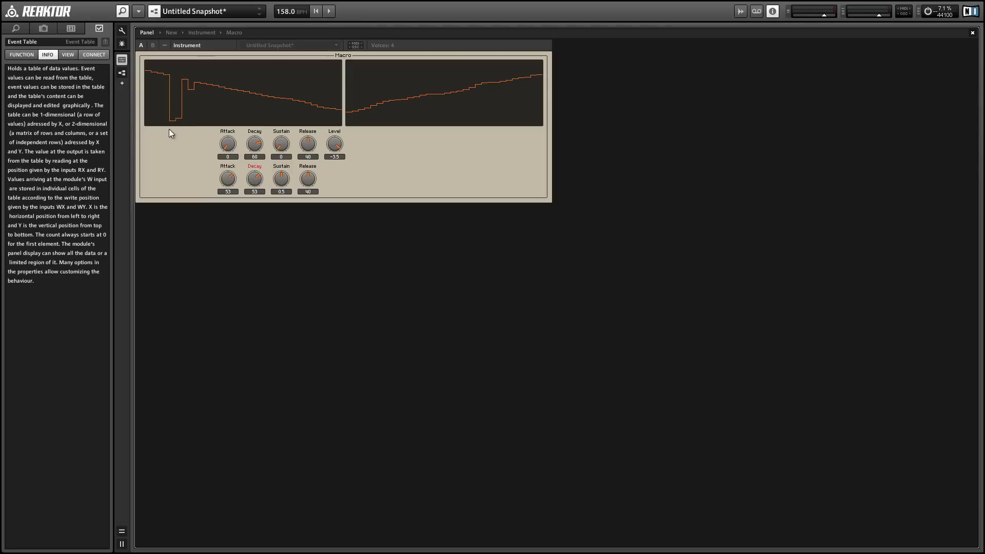
drag(171, 133, 220, 142)
mouse_move(251, 96)
mouse_down()
mouse_move(256, 129)
mouse_move(242, 136)
mouse_move(297, 141)
mouse_move(311, 121)
mouse_move(319, 131)
mouse_move(341, 116)
mouse_move(343, 69)
mouse_move(363, 82)
mouse_move(370, 118)
mouse_move(357, 147)
mouse_move(389, 77)
mouse_move(404, 139)
mouse_up()
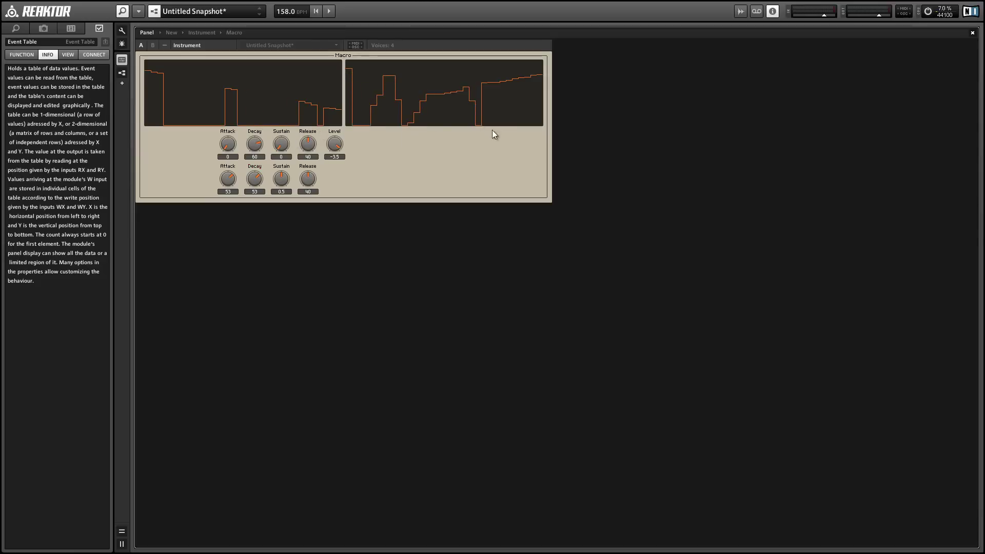
drag(491, 130, 537, 142)
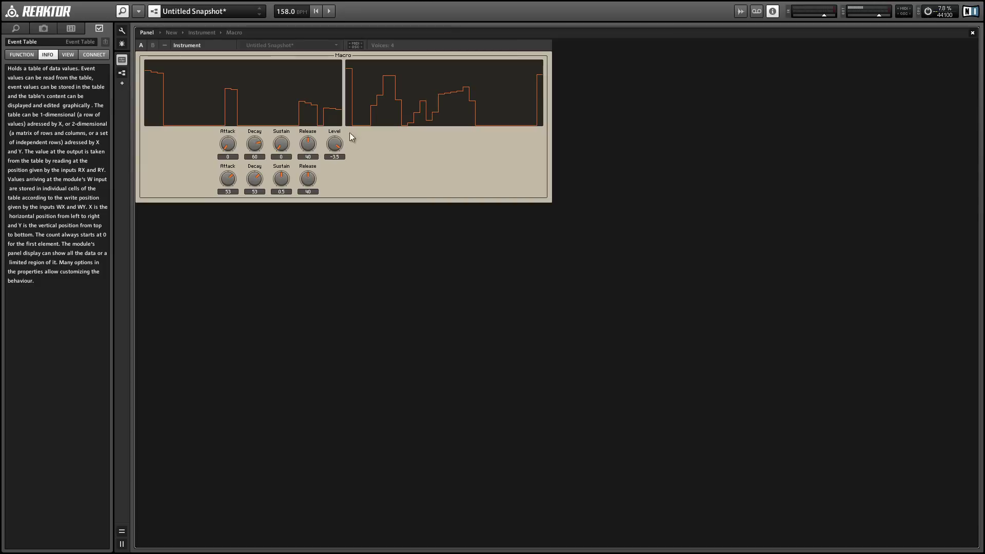
- Set Level to 0, Attacks to 27 and 66, and Sustains to 0.84 and 0
drag(337, 150, 339, 125)
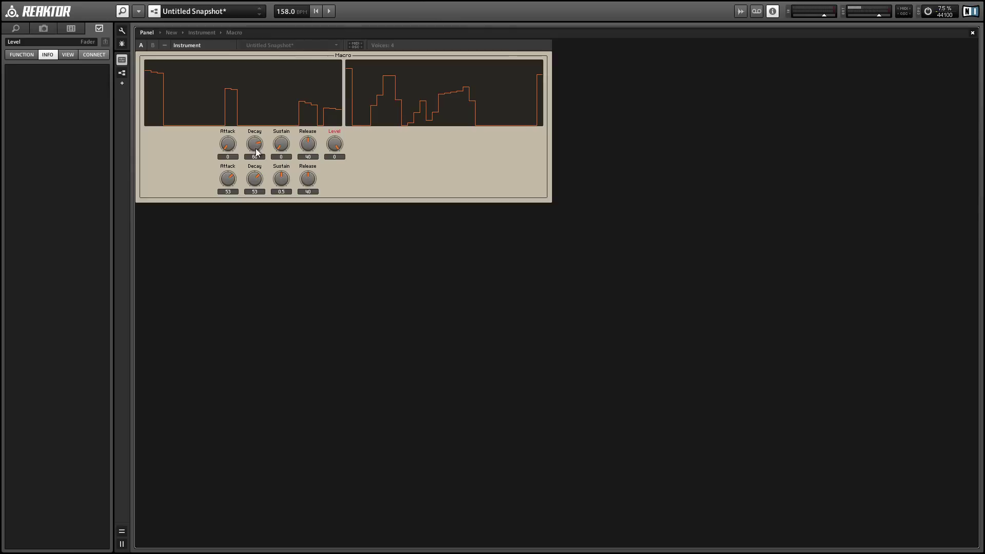
drag(234, 150, 225, 134)
drag(231, 180, 230, 163)
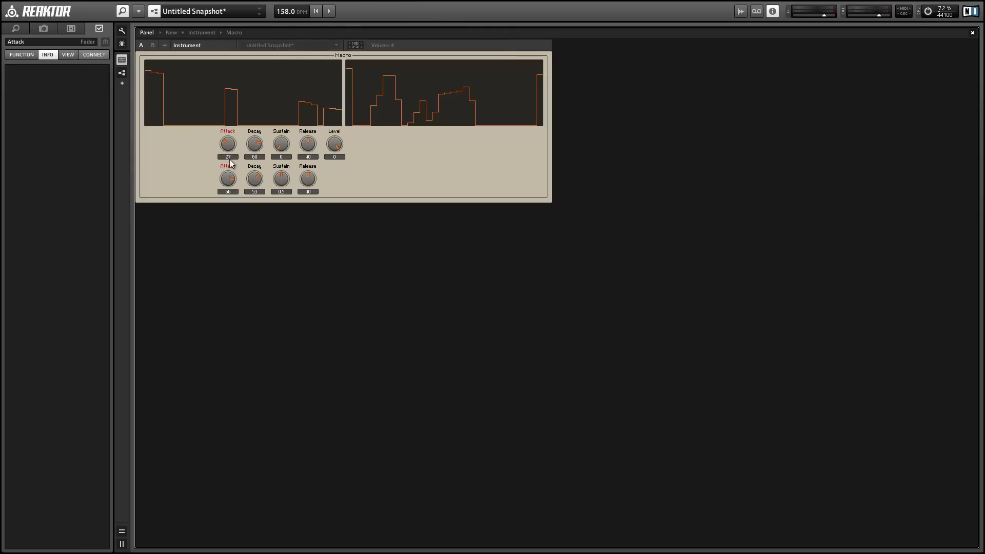
click(281, 181)
drag(281, 181, 277, 205)
drag(281, 144, 267, 108)
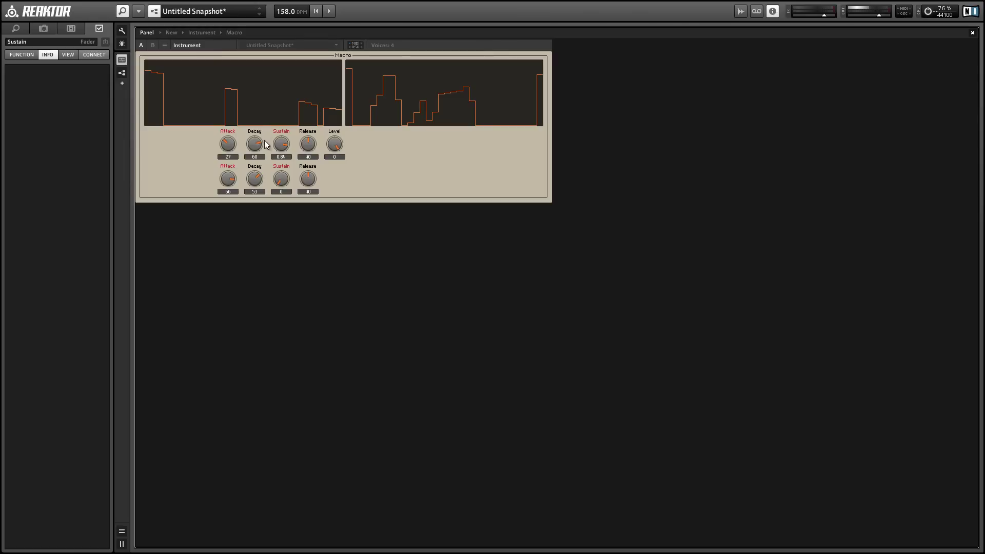
drag(277, 149, 305, 161)
- Redraw the left event table as a rising staircase
mouse_move(162, 73)
mouse_down()
mouse_move(304, 93)
mouse_move(329, 109)
mouse_up()
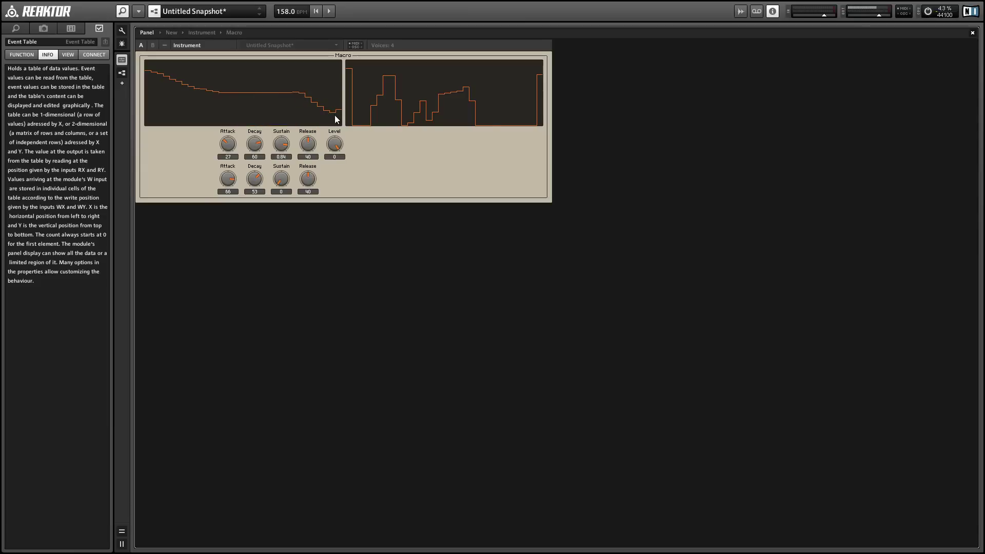
mouse_move(334, 115)
mouse_move(179, 110)
mouse_down()
mouse_move(141, 126)
mouse_move(306, 83)
mouse_move(302, 105)
mouse_move(346, 124)
mouse_up()
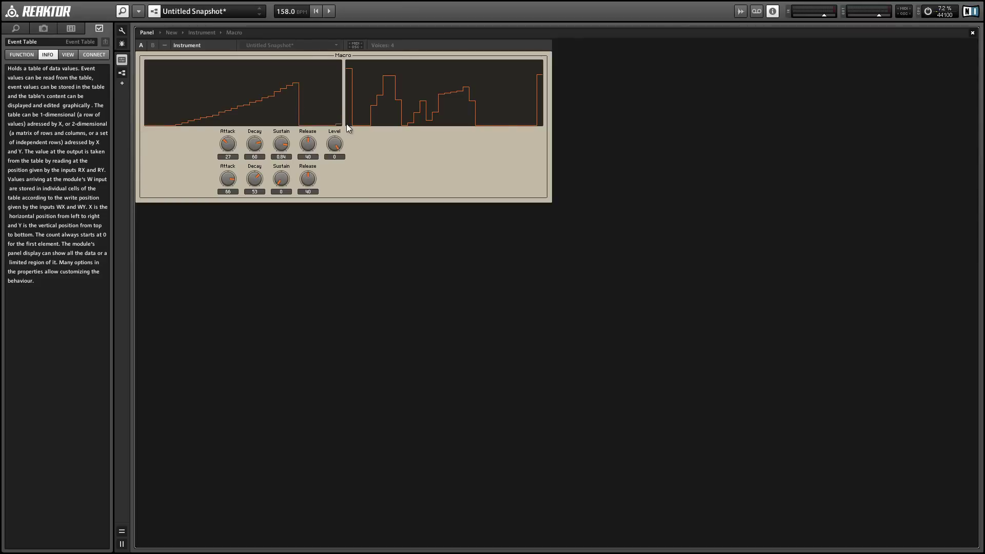